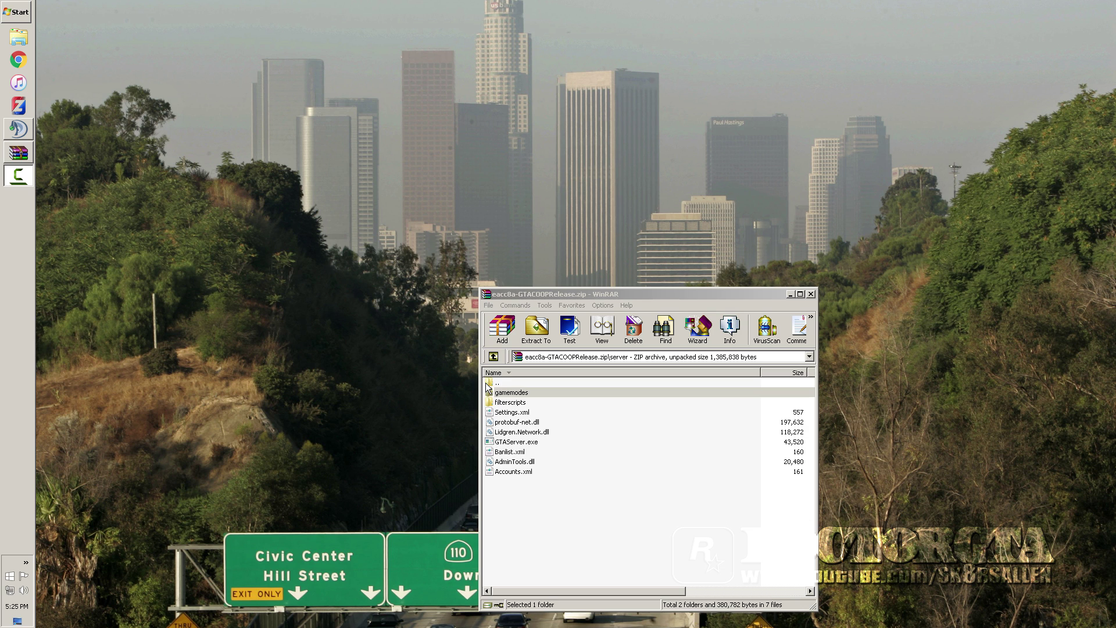
Extract the server folder from the GTACOOPRelease archive's top level to the Desktop
{"action": "left_click", "coordinate": [490, 384]}
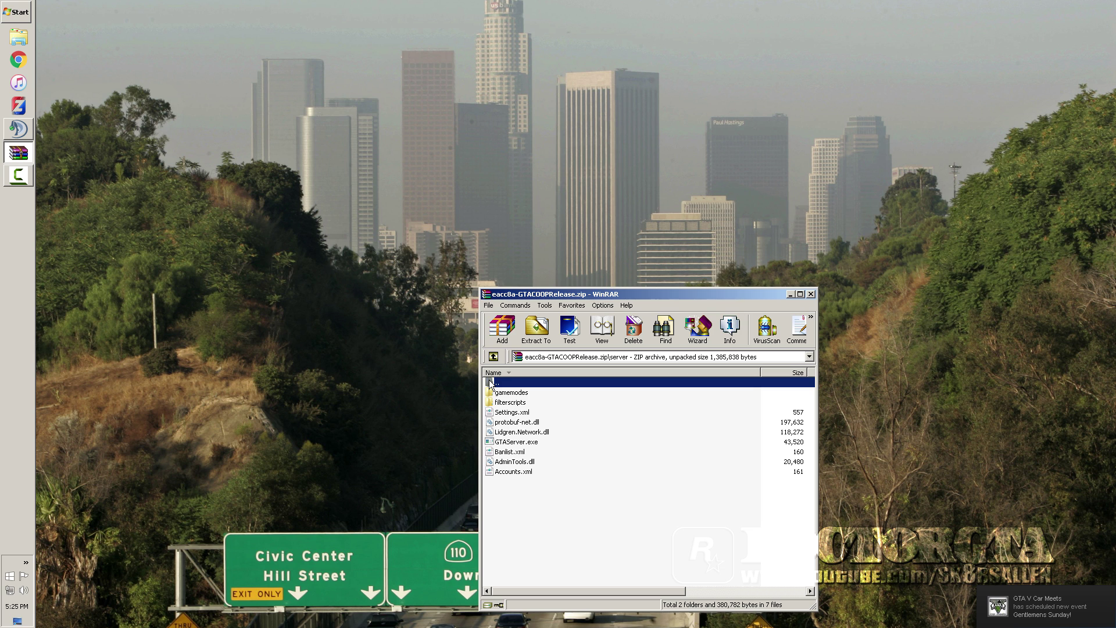
{"action": "double_click", "coordinate": [491, 383]}
{"action": "left_click", "coordinate": [495, 403]}
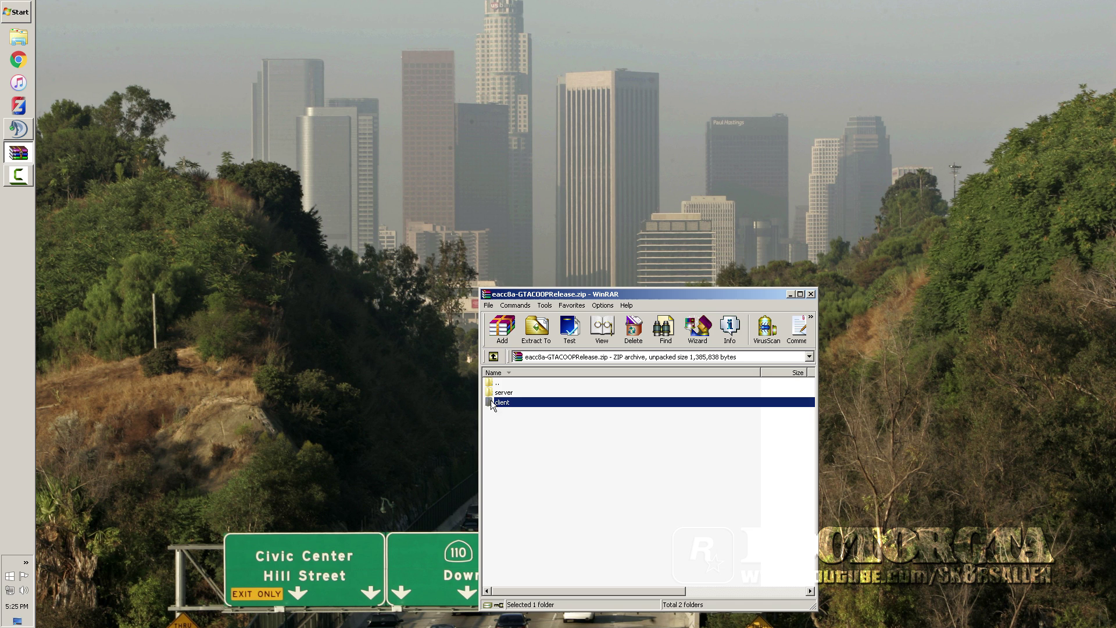
{"action": "left_click", "coordinate": [491, 393]}
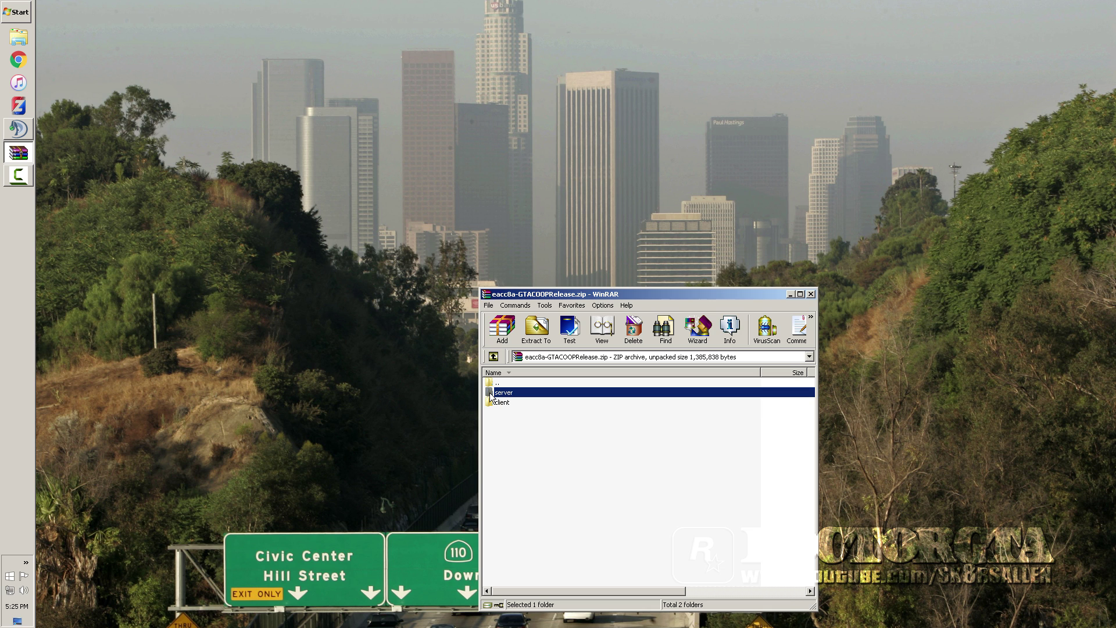
{"action": "left_click", "coordinate": [536, 328]}
{"action": "left_click", "coordinate": [674, 385]}
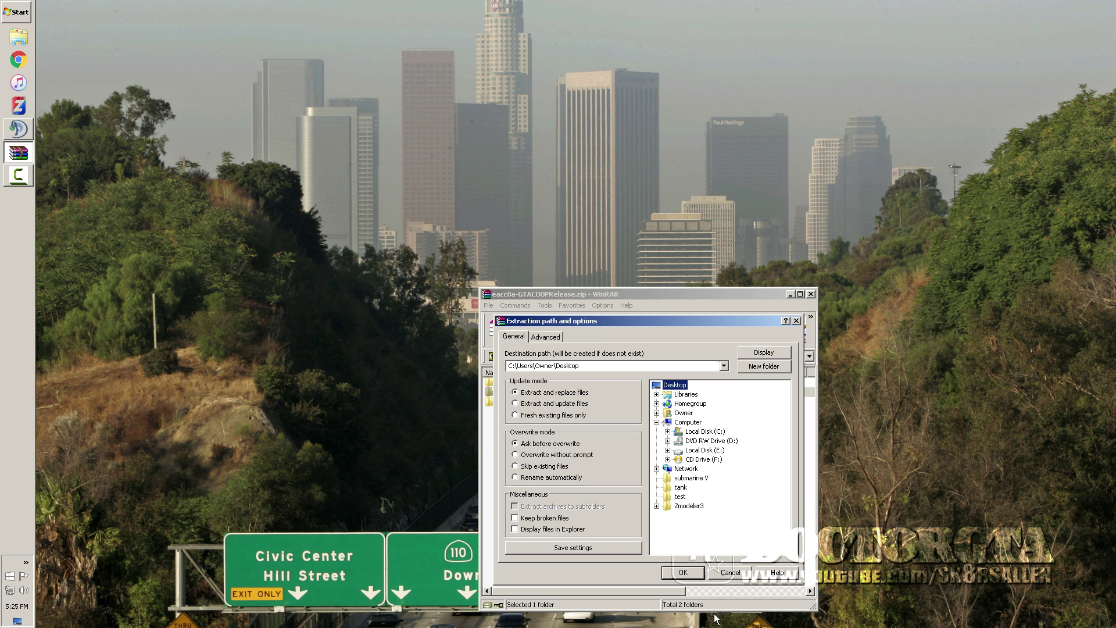
{"action": "left_click", "coordinate": [683, 572]}
Open the extracted server folder on the Desktop in Explorer
{"action": "left_click", "coordinate": [812, 294]}
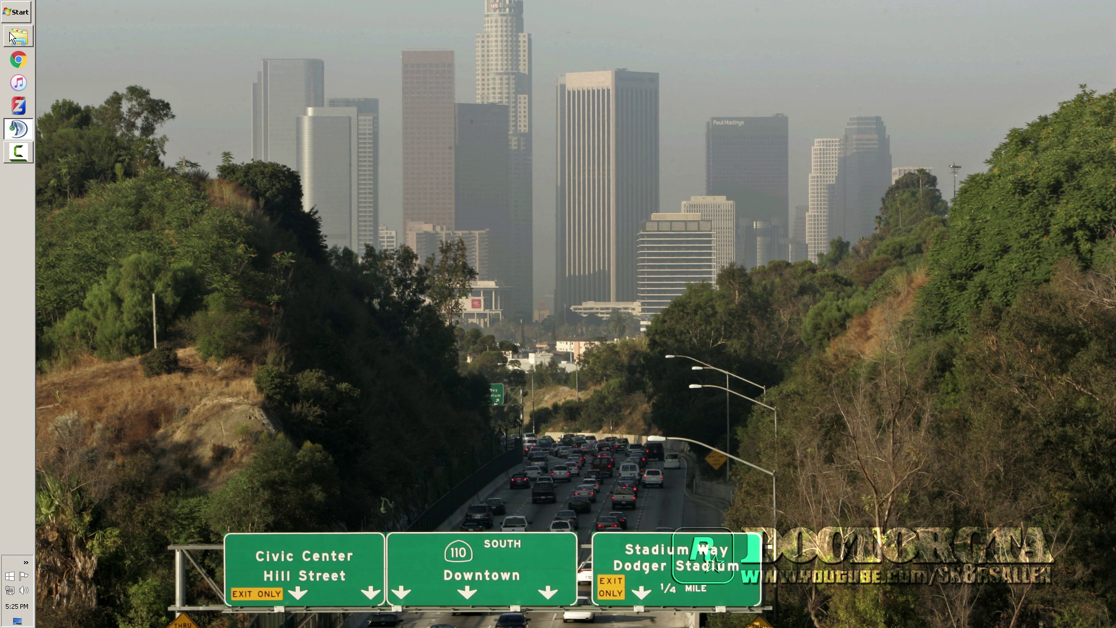
{"action": "left_click", "coordinate": [18, 37]}
{"action": "left_click", "coordinate": [76, 105]}
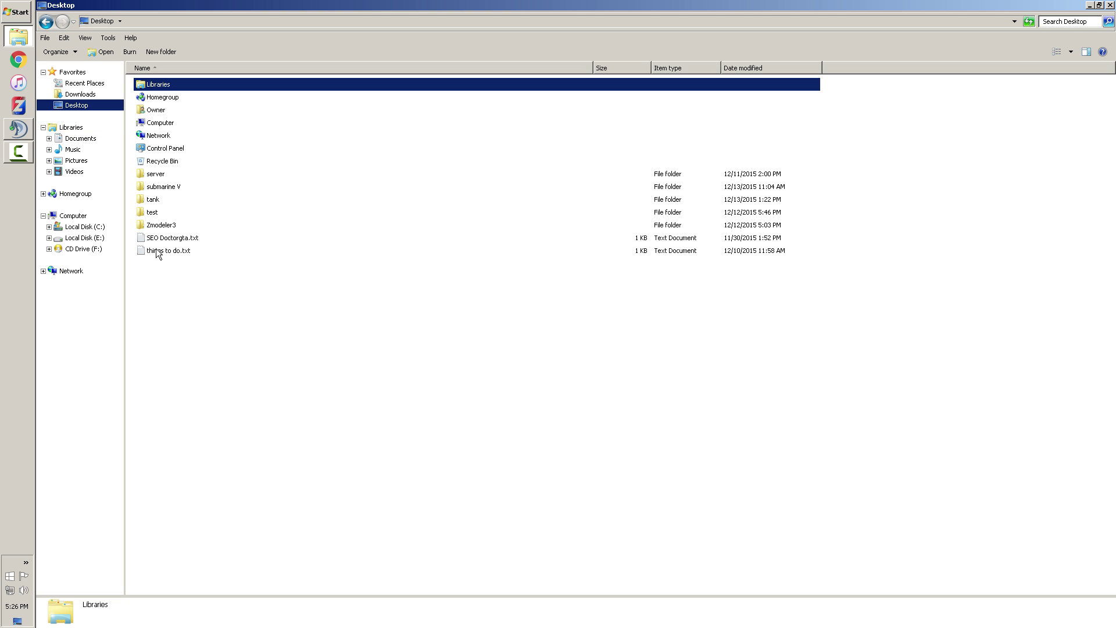
{"action": "left_click", "coordinate": [150, 173]}
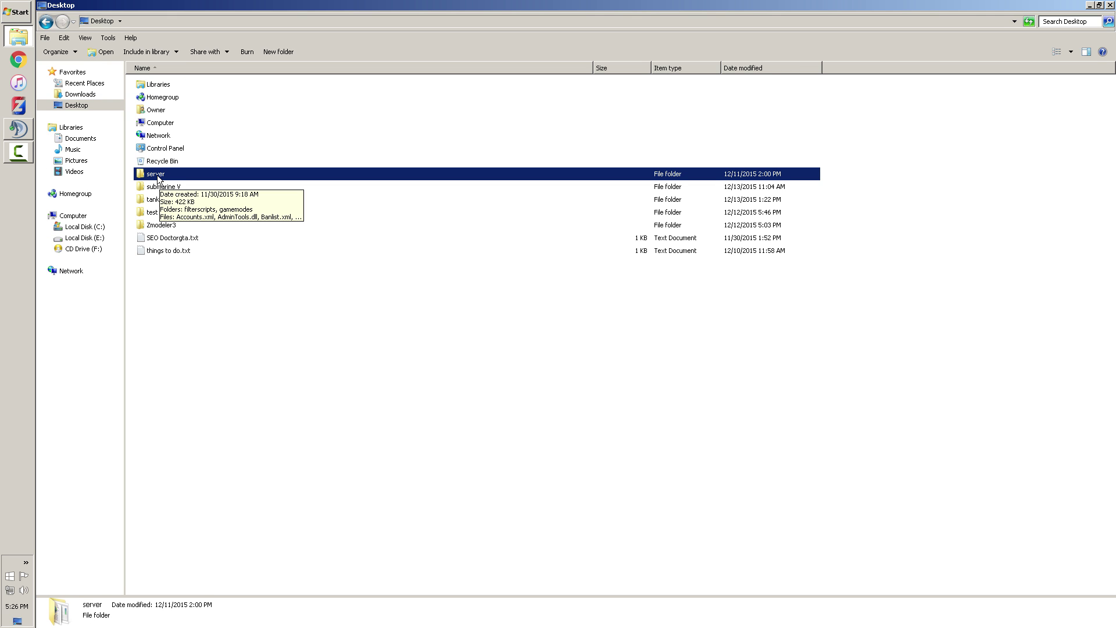
{"action": "double_click", "coordinate": [157, 176]}
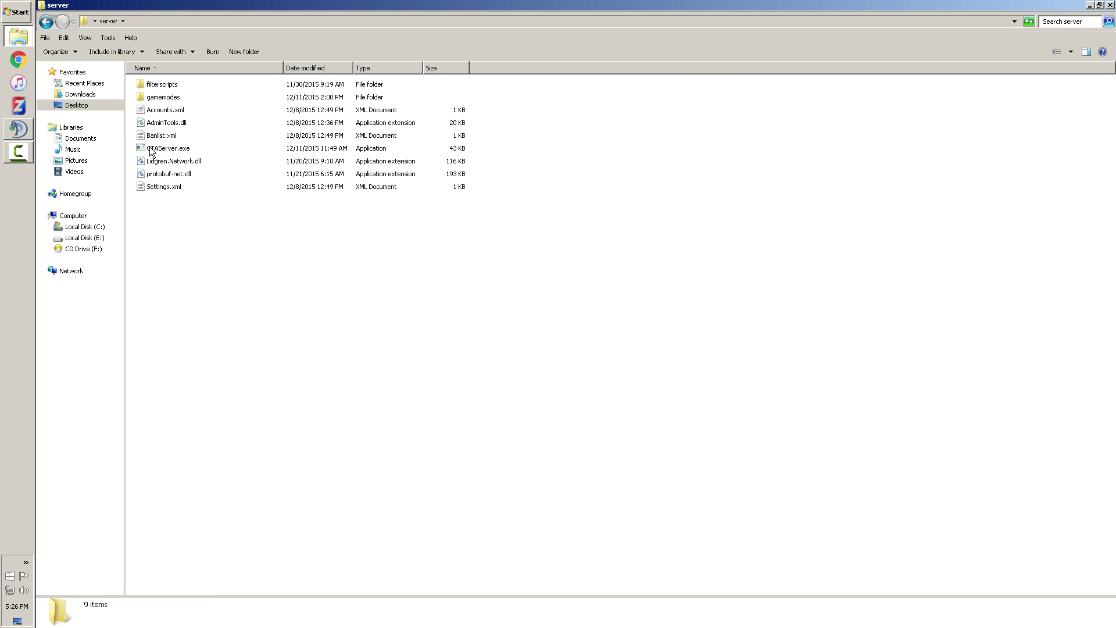
Open Settings.xml with Notepad
{"action": "left_click", "coordinate": [153, 186]}
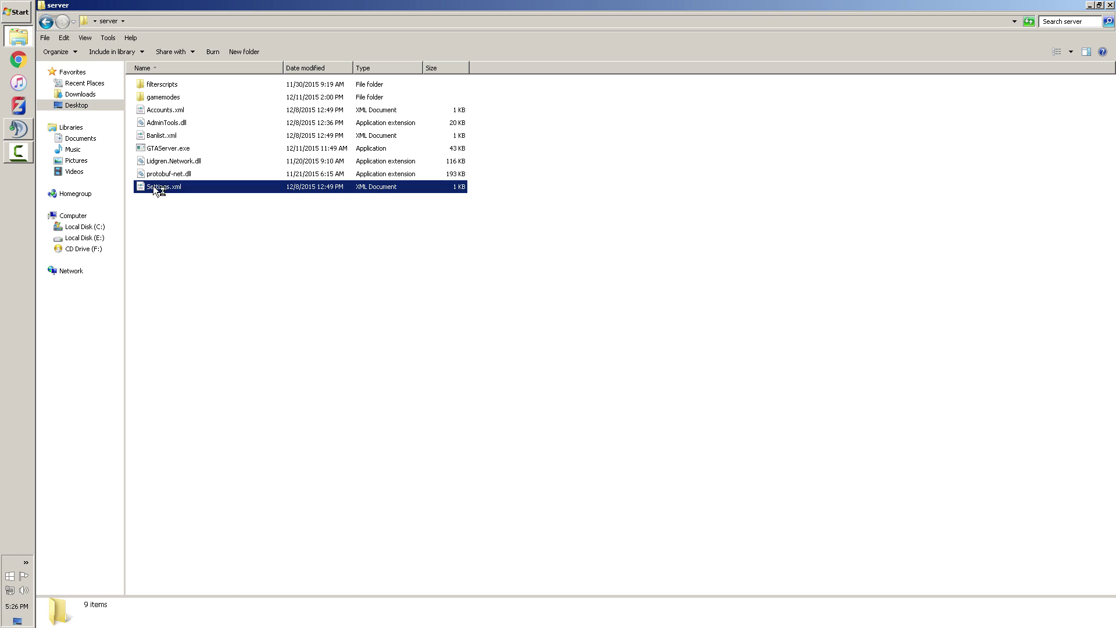
{"action": "right_click", "coordinate": [152, 186]}
{"action": "mouse_move", "coordinate": [249, 211]}
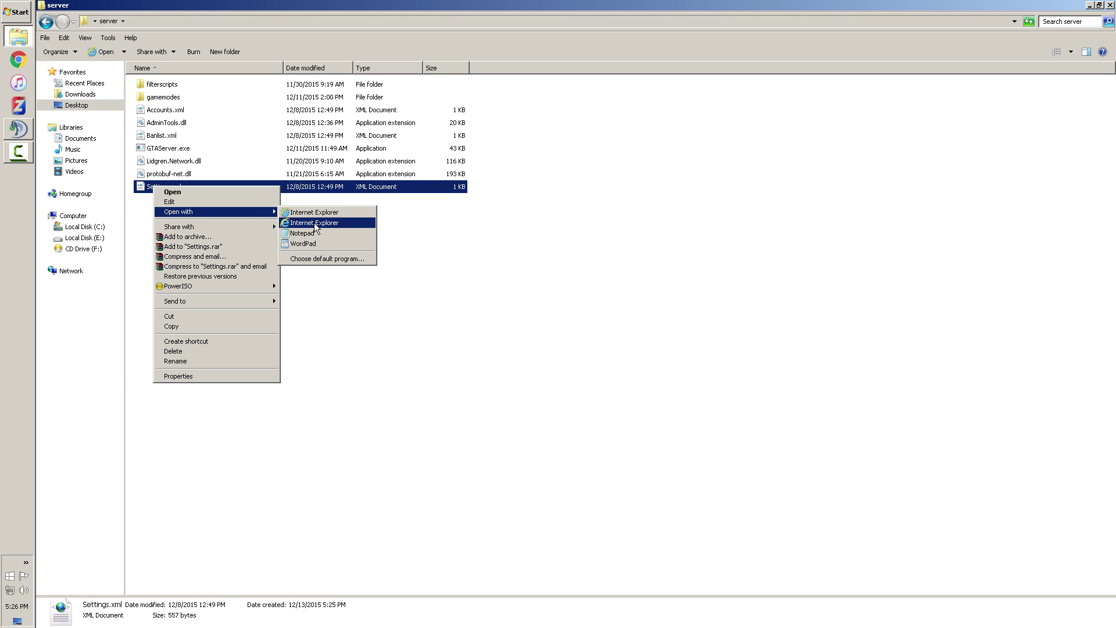
{"action": "left_click", "coordinate": [318, 232]}
Delete the MaxPlayers value 16, leaving it empty
{"action": "left_click_drag", "start_coordinate": [230, 128], "coordinate": [367, 304]}
{"action": "left_click", "coordinate": [192, 96]}
{"action": "left_click_drag", "start_coordinate": [139, 127], "coordinate": [348, 128]}
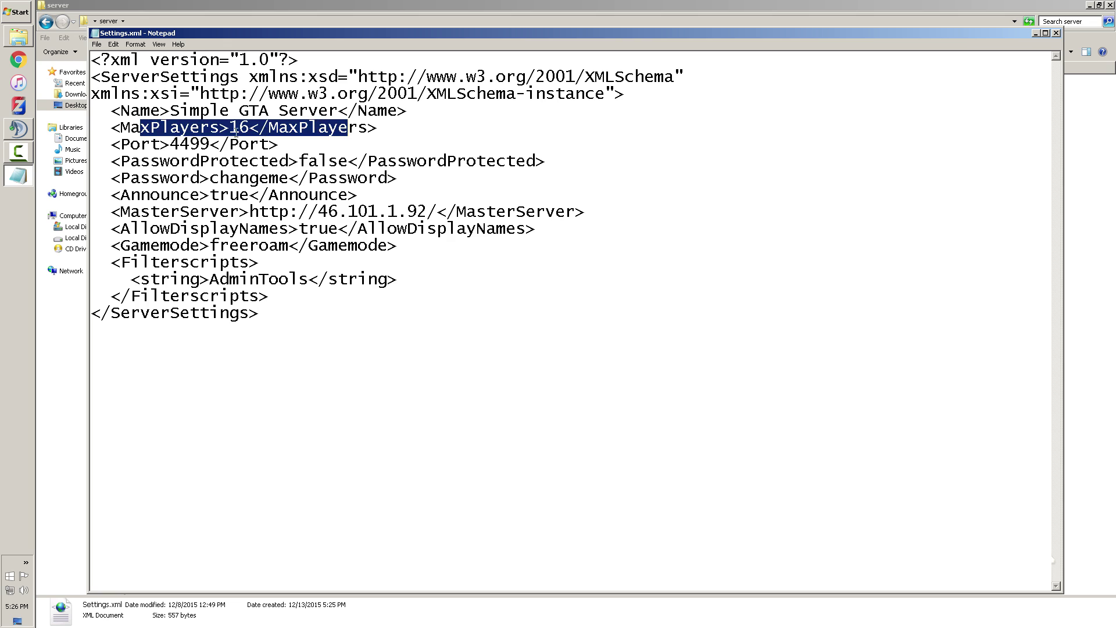
{"action": "left_click", "coordinate": [244, 127]}
{"action": "double_click", "coordinate": [239, 127]}
{"action": "left_click", "coordinate": [231, 128]}
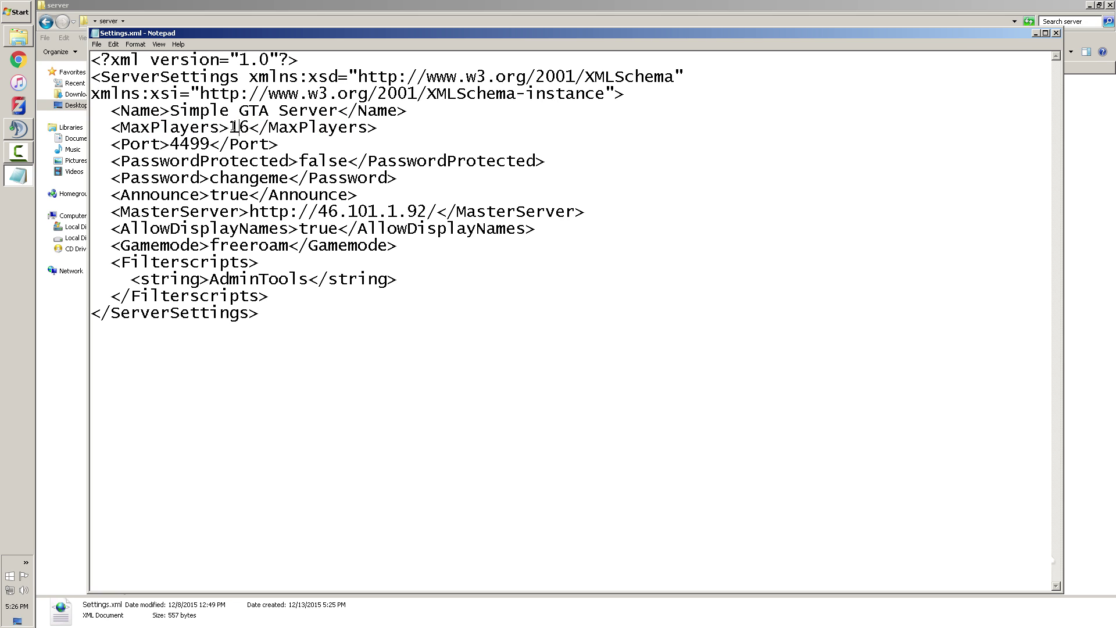
{"action": "left_click_drag", "start_coordinate": [230, 127], "coordinate": [247, 128]}
{"action": "type", "text": "2"}
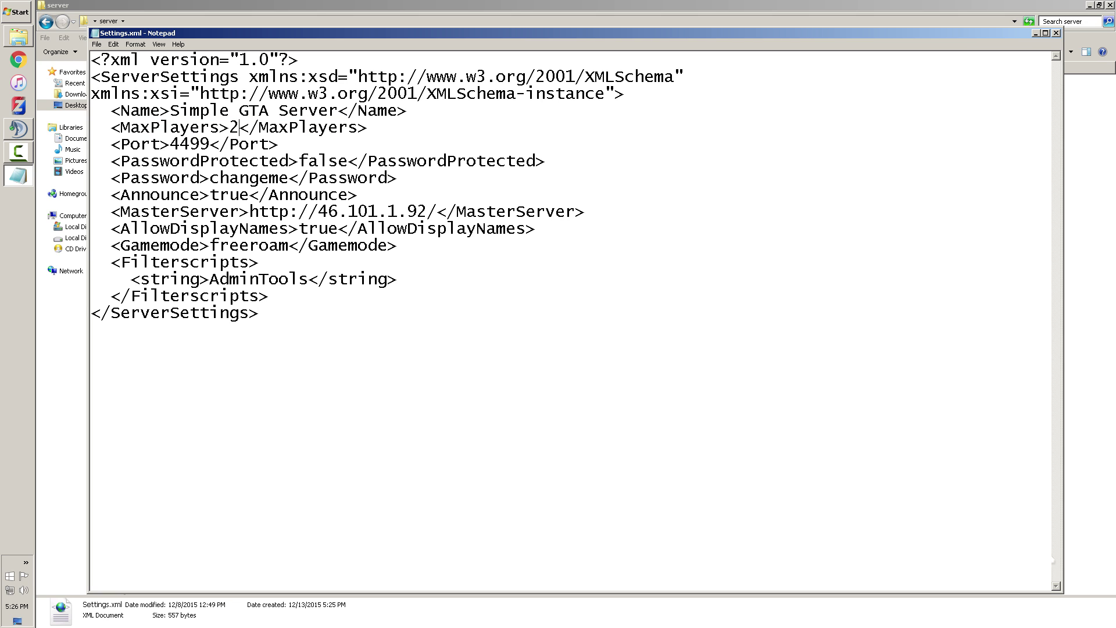
{"action": "key", "text": "BackSpace"}
{"action": "type", "text": "32"}
{"action": "key", "text": "BackSpace"}
{"action": "key", "text": "BackSpace"}
Replace the server name 'Simple GTA Server' with 'POLICE ROLEPLAY'
{"action": "left_click_drag", "start_coordinate": [210, 144], "coordinate": [170, 144]}
{"action": "left_click", "coordinate": [174, 144]}
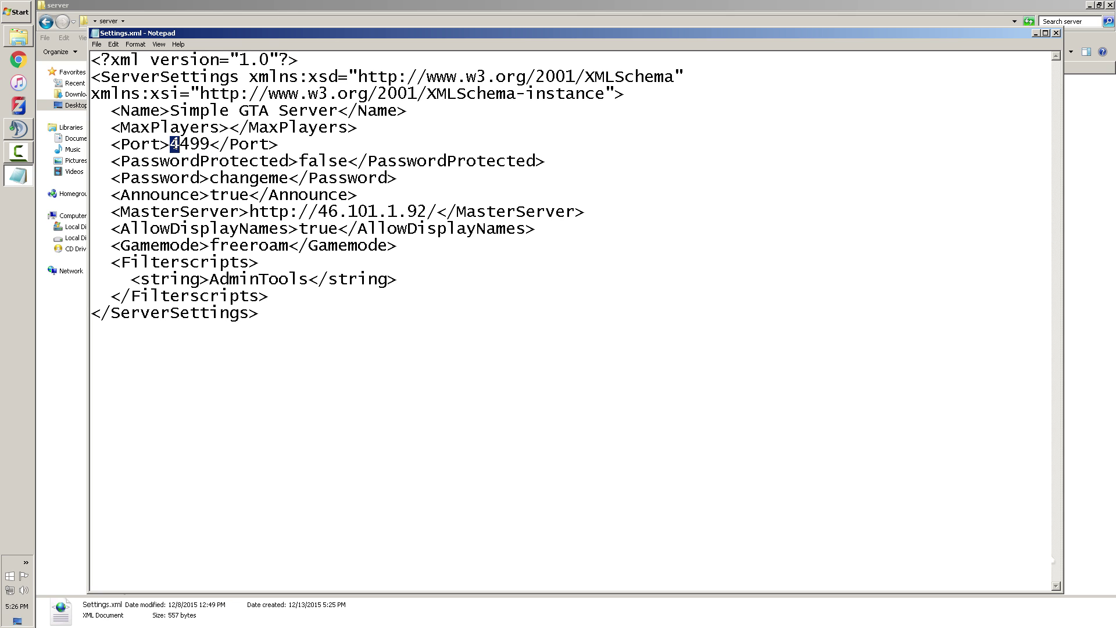
{"action": "double_click", "coordinate": [174, 144]}
{"action": "left_click", "coordinate": [210, 144]}
{"action": "left_click_drag", "start_coordinate": [620, 94], "coordinate": [92, 58]}
{"action": "left_click_drag", "start_coordinate": [170, 110], "coordinate": [339, 110]}
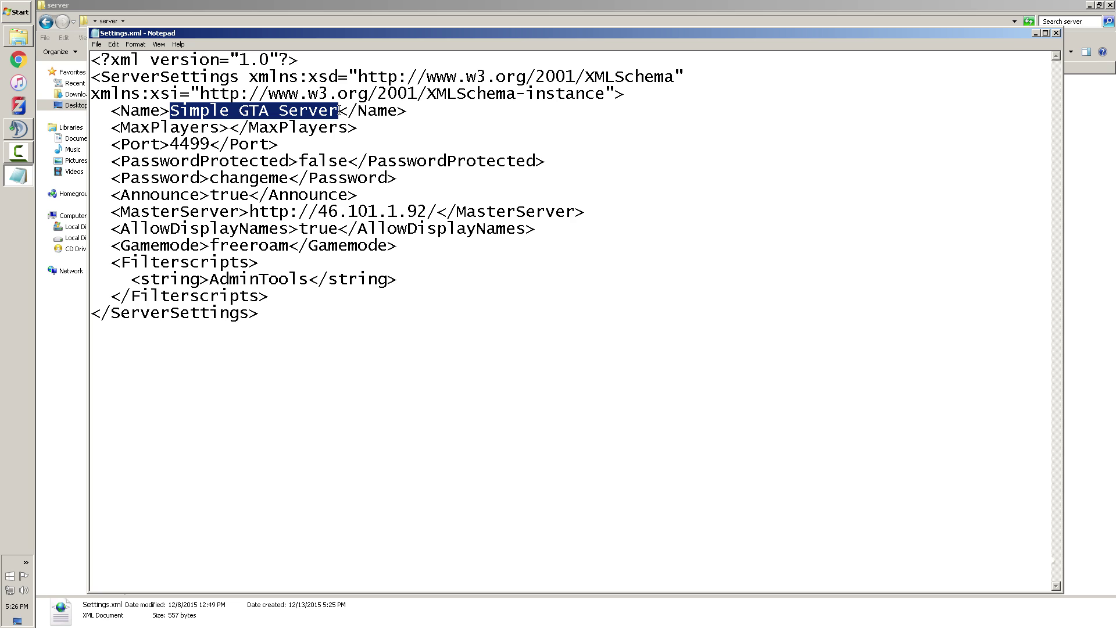
{"action": "type", "text": "POLIC R"}
{"action": "key", "text": "BackSpace"}
{"action": "key", "text": "BackSpace"}
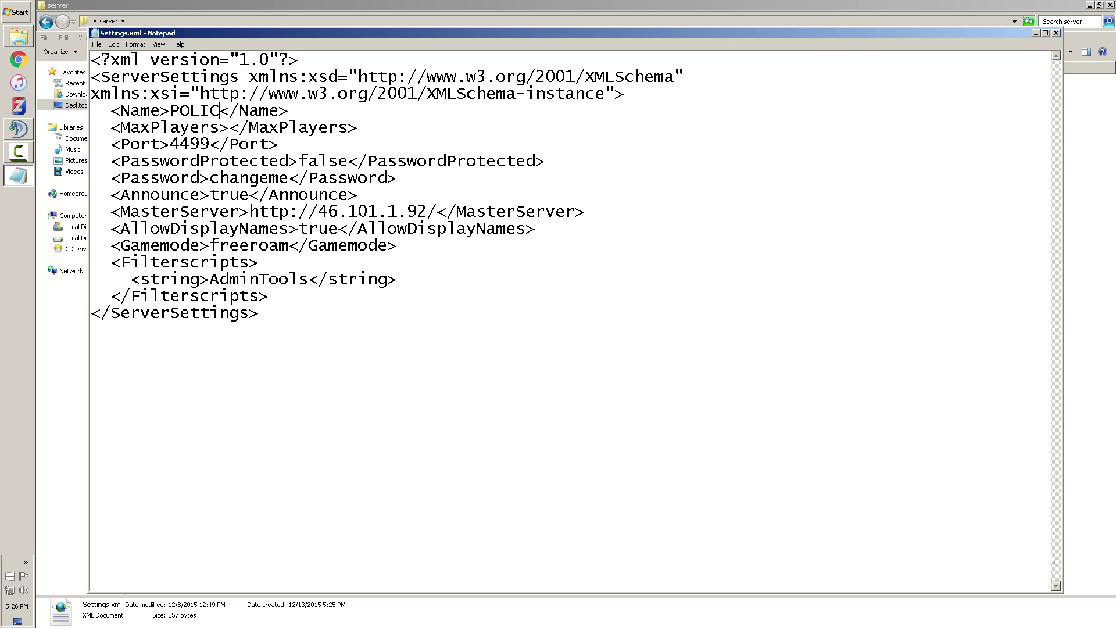
{"action": "type", "text": "E P"}
{"action": "key", "text": "BackSpace"}
{"action": "type", "text": "ROEL"}
{"action": "key", "text": "BackSpace"}
{"action": "key", "text": "BackSpace"}
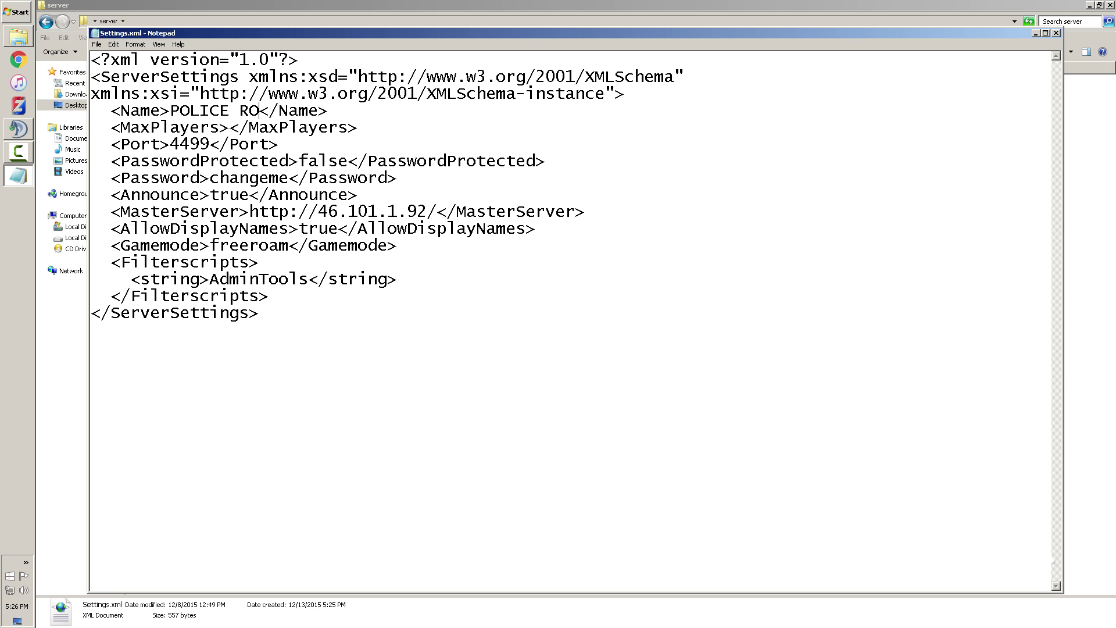
{"action": "type", "text": "LEPLAY"}
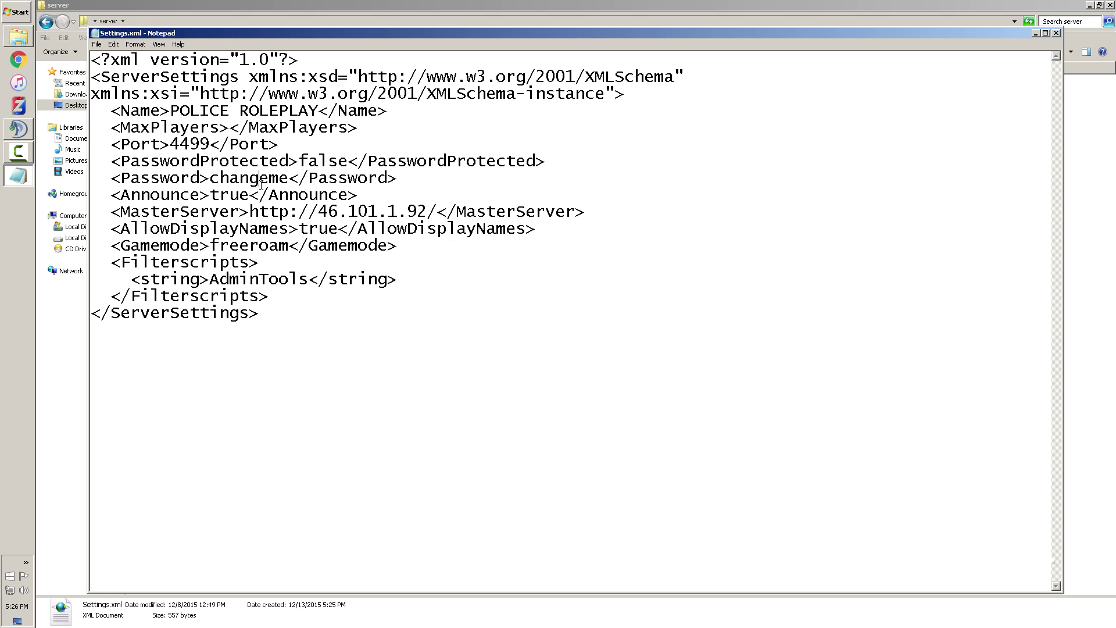
Set PasswordProtected to true and replace the default password with a new one
{"action": "left_click_drag", "start_coordinate": [349, 161], "coordinate": [298, 161]}
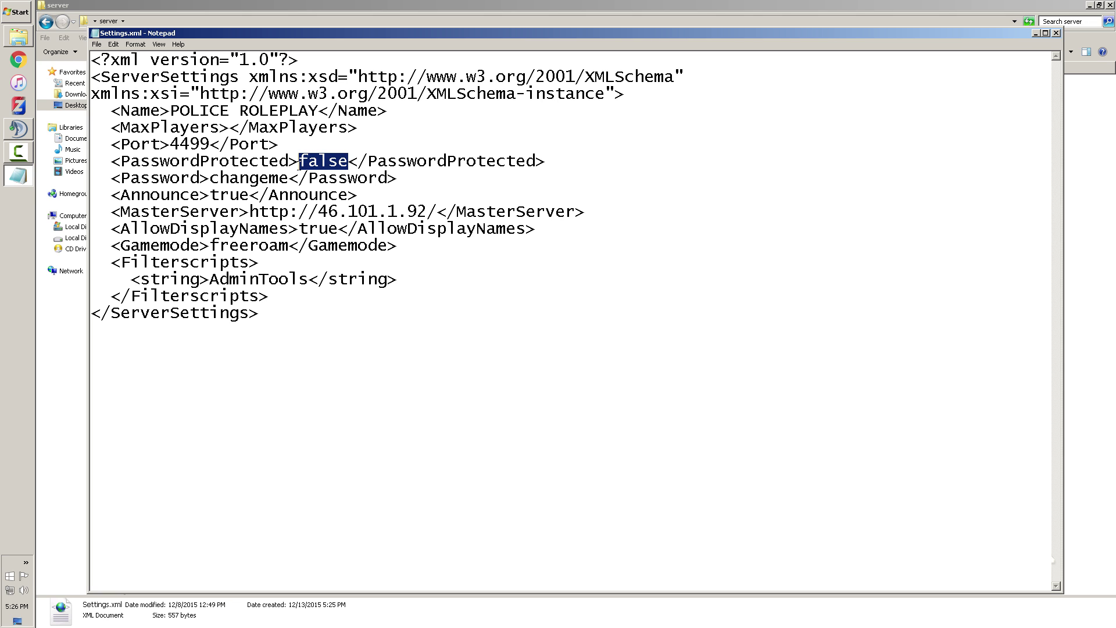
{"action": "type", "text": "true"}
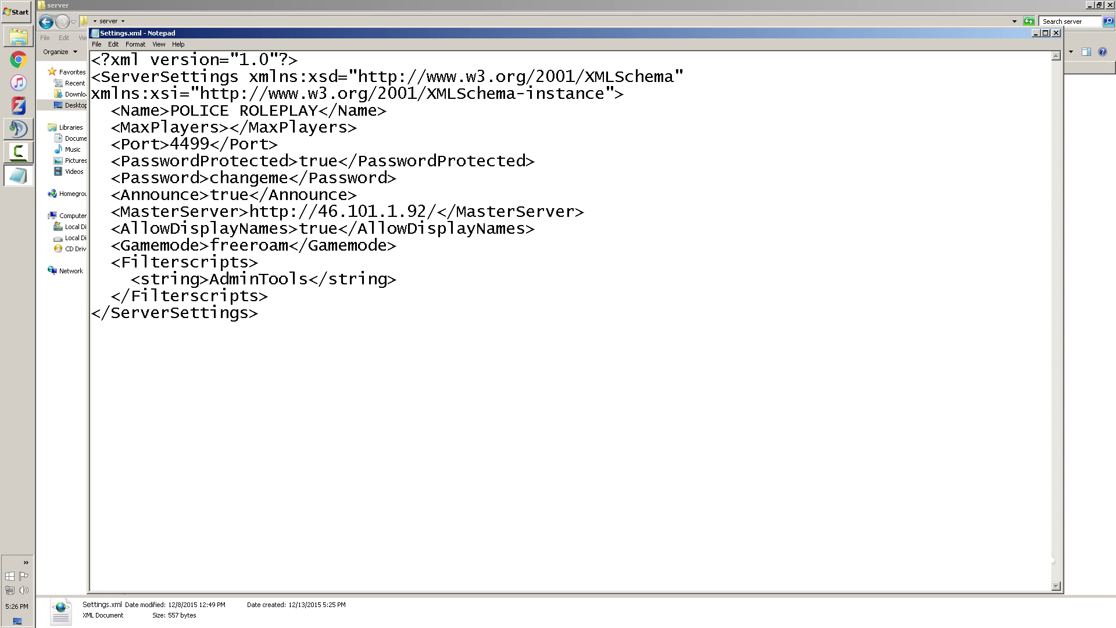
{"action": "left_click_drag", "start_coordinate": [289, 177], "coordinate": [216, 177]}
{"action": "key", "text": "BackSpace"}
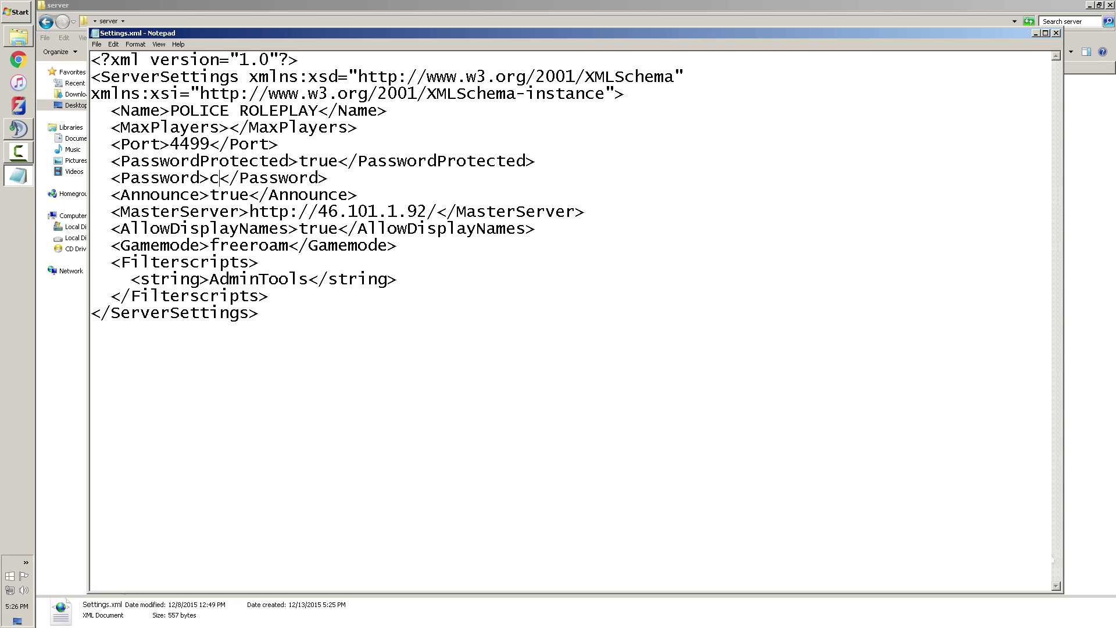
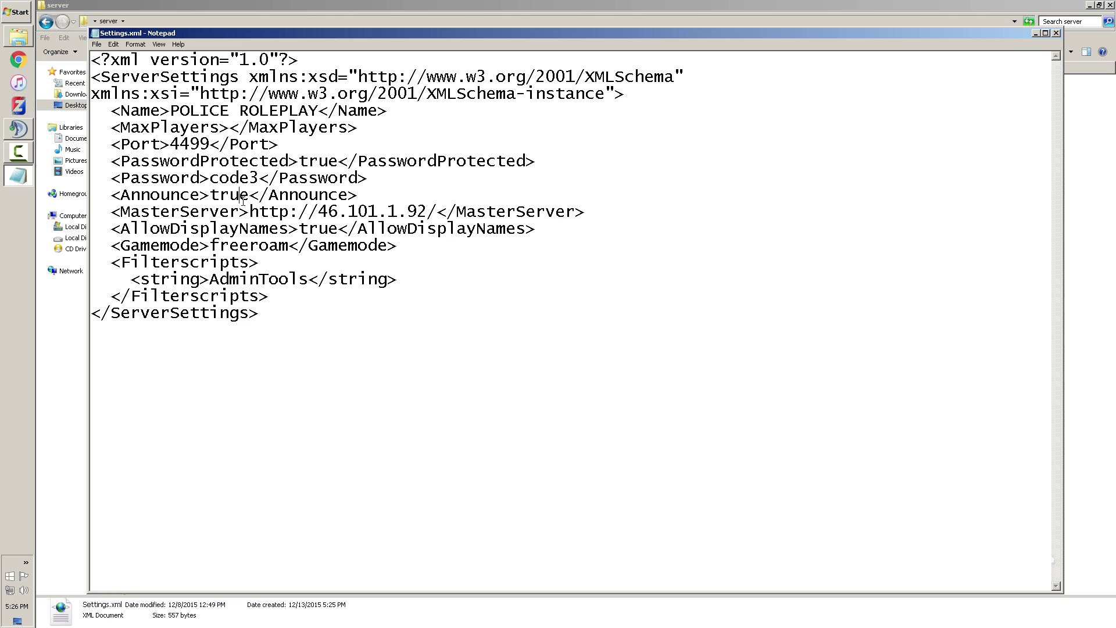
{"action": "left_click_drag", "start_coordinate": [250, 195], "coordinate": [211, 196]}
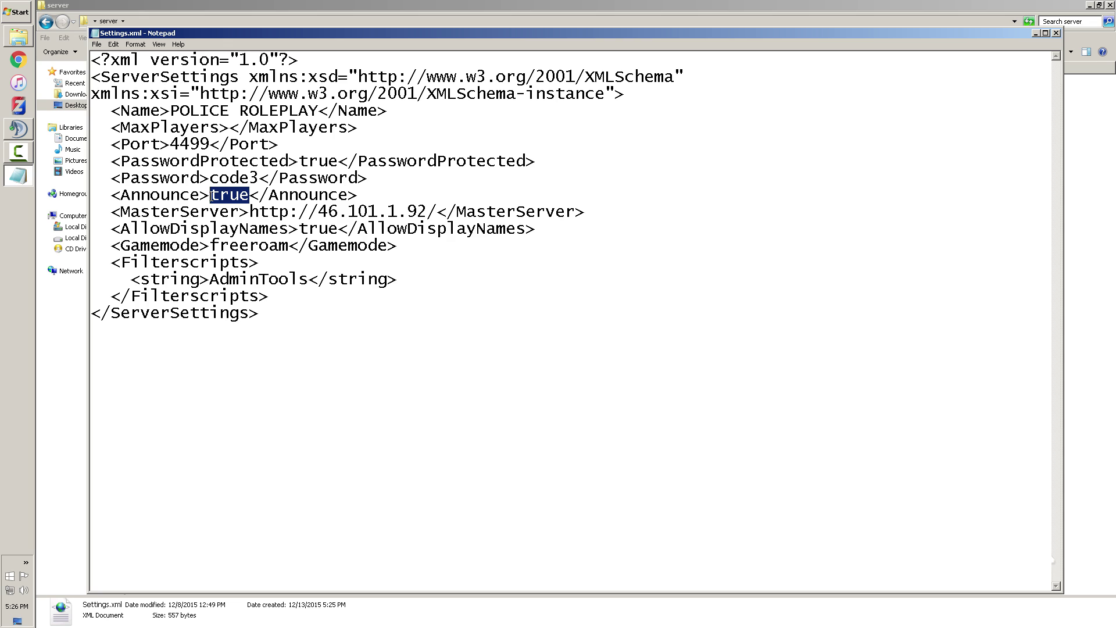
Look over the MasterServer, AllowDisplayNames, Gamemode and Filterscripts entries, selecting the AdminTools line
{"action": "left_click", "coordinate": [229, 213]}
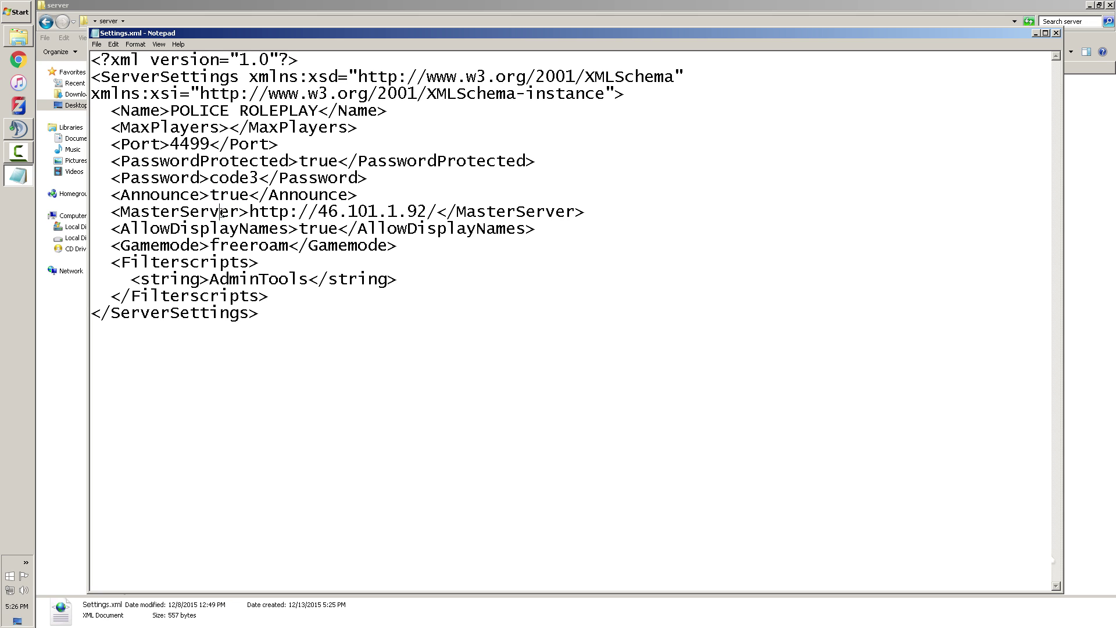
{"action": "left_click_drag", "start_coordinate": [220, 212], "coordinate": [507, 213]}
{"action": "left_click", "coordinate": [389, 211]}
{"action": "left_click_drag", "start_coordinate": [315, 209], "coordinate": [487, 211]}
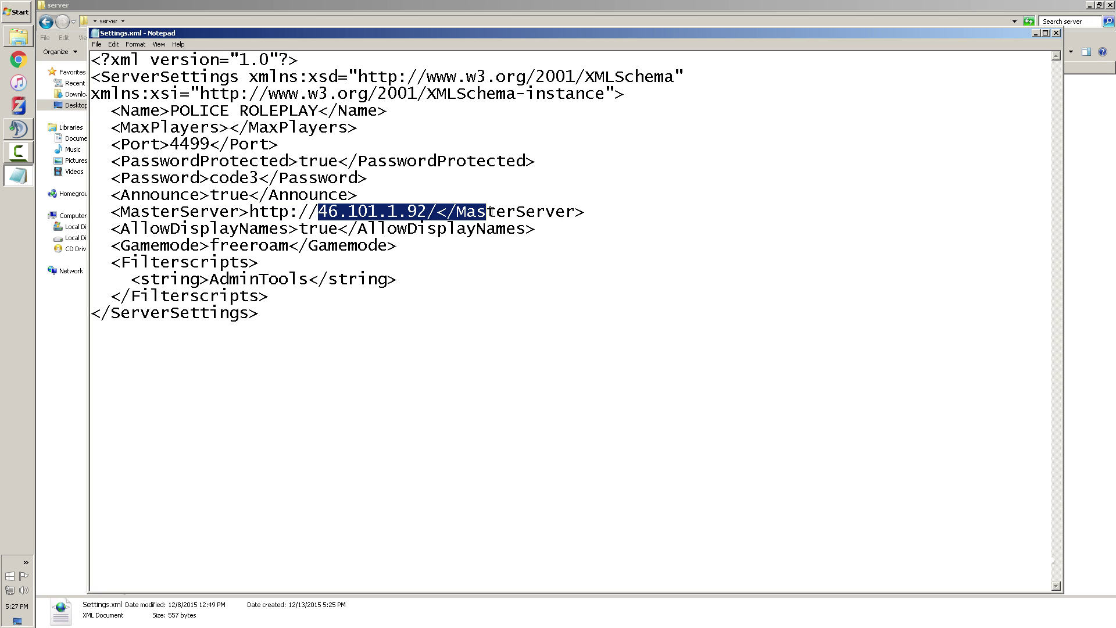
{"action": "left_click", "coordinate": [339, 217]}
{"action": "left_click_drag", "start_coordinate": [342, 220], "coordinate": [398, 213]}
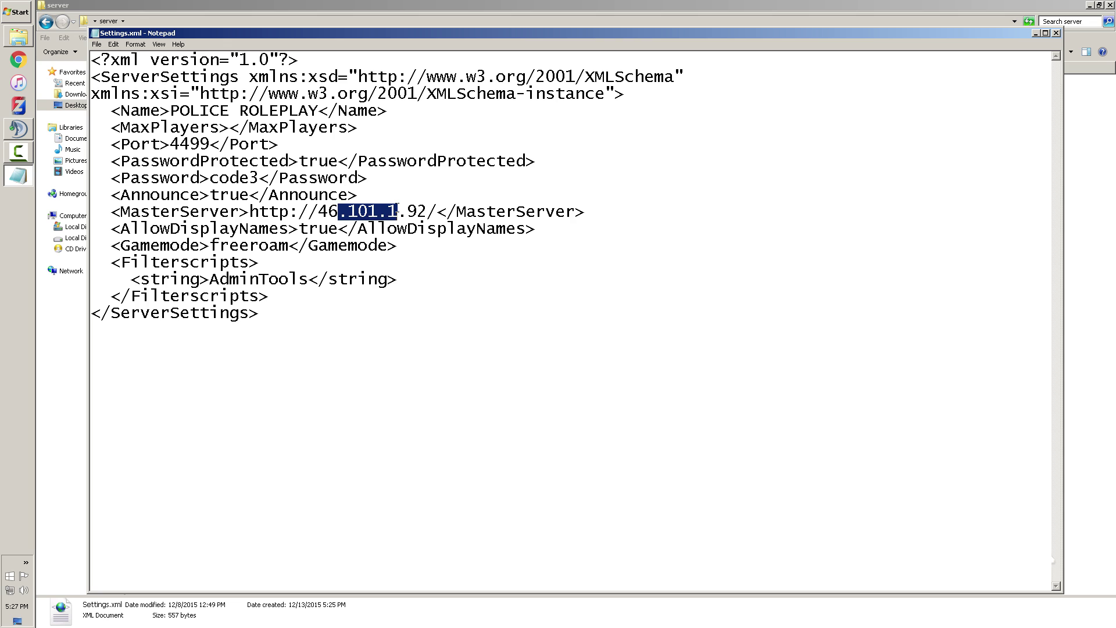
{"action": "left_click", "coordinate": [216, 230]}
{"action": "left_click_drag", "start_coordinate": [179, 228], "coordinate": [305, 229]}
{"action": "left_click", "coordinate": [368, 228]}
{"action": "left_click", "coordinate": [305, 228]}
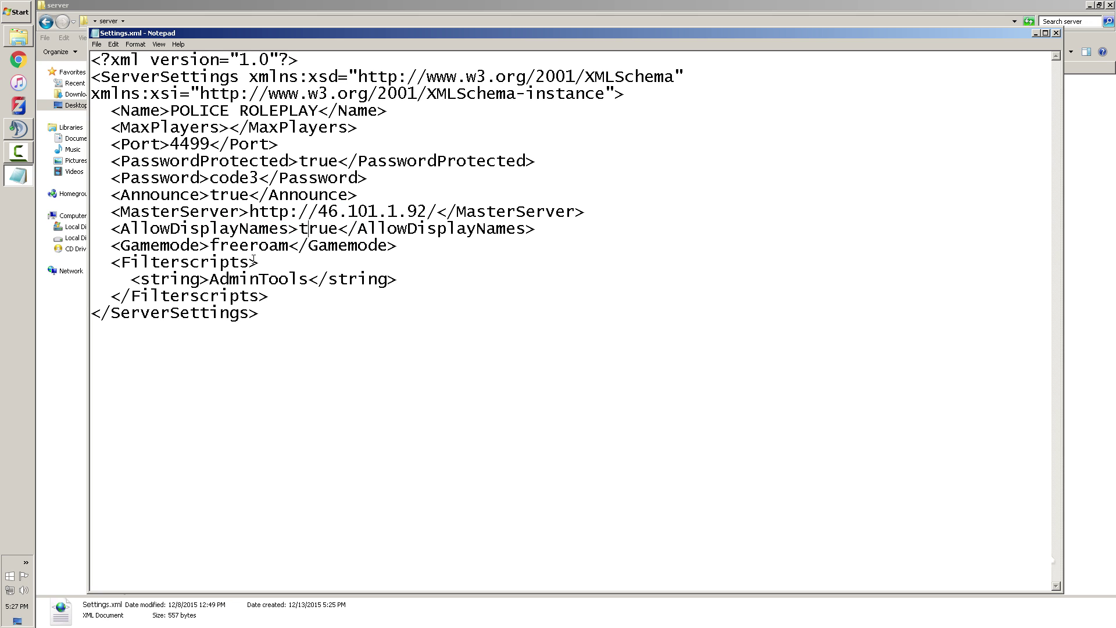
{"action": "left_click_drag", "start_coordinate": [291, 247], "coordinate": [210, 245]}
{"action": "left_click", "coordinate": [150, 296]}
{"action": "left_click_drag", "start_coordinate": [153, 267], "coordinate": [314, 317]}
{"action": "left_click", "coordinate": [248, 280]}
{"action": "left_click_drag", "start_coordinate": [129, 280], "coordinate": [398, 281]}
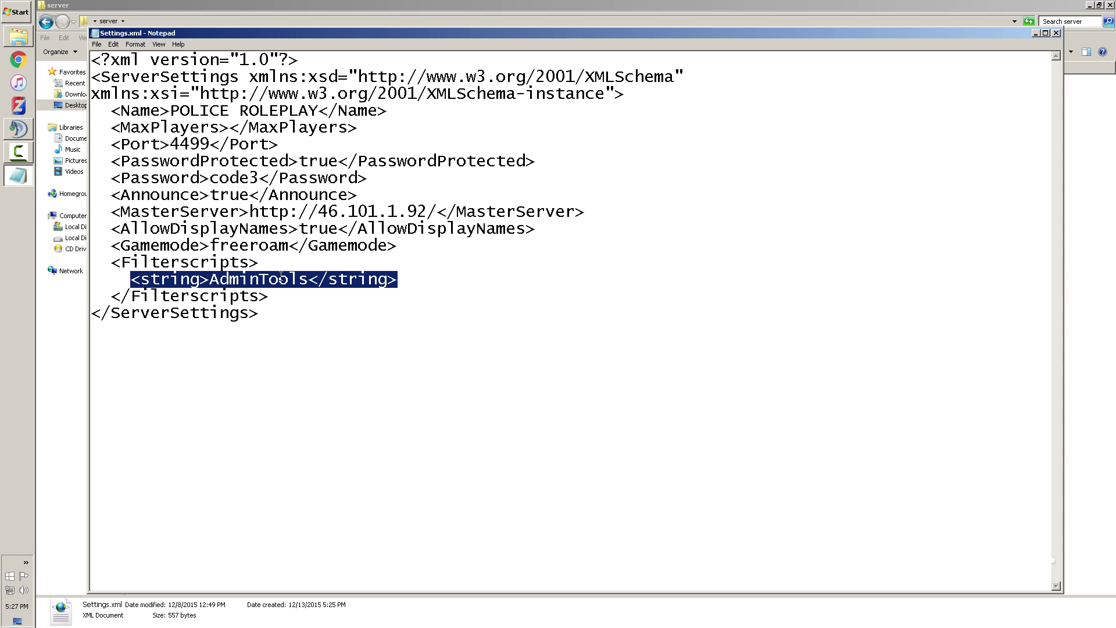
{"action": "left_click", "coordinate": [402, 280]}
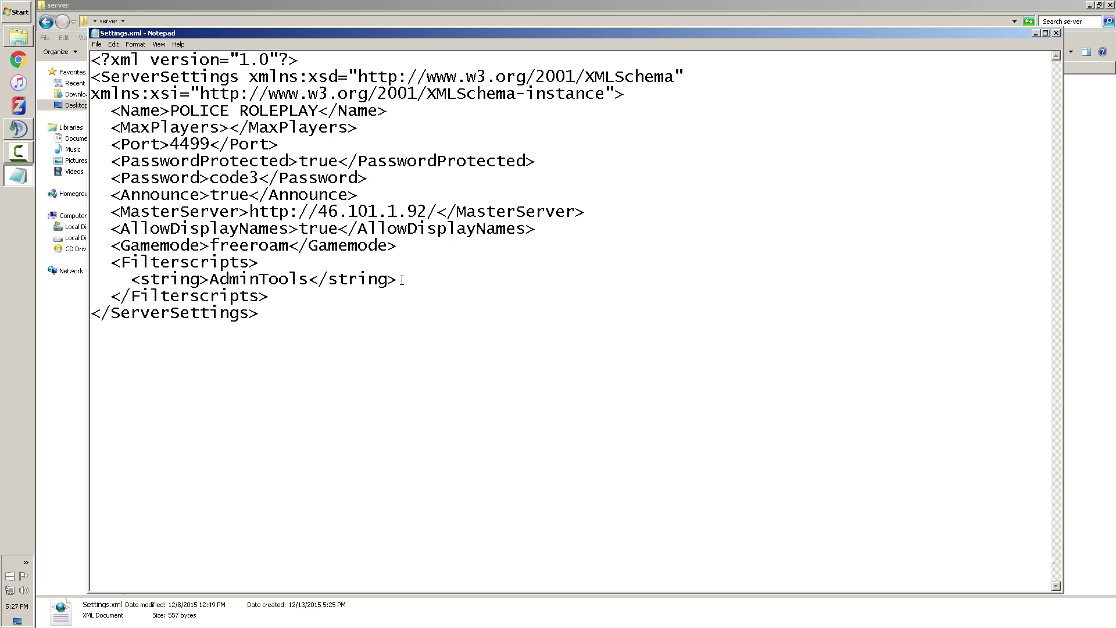
{"action": "left_click_drag", "start_coordinate": [401, 280], "coordinate": [140, 280]}
{"action": "key", "text": "ctrl+c"}
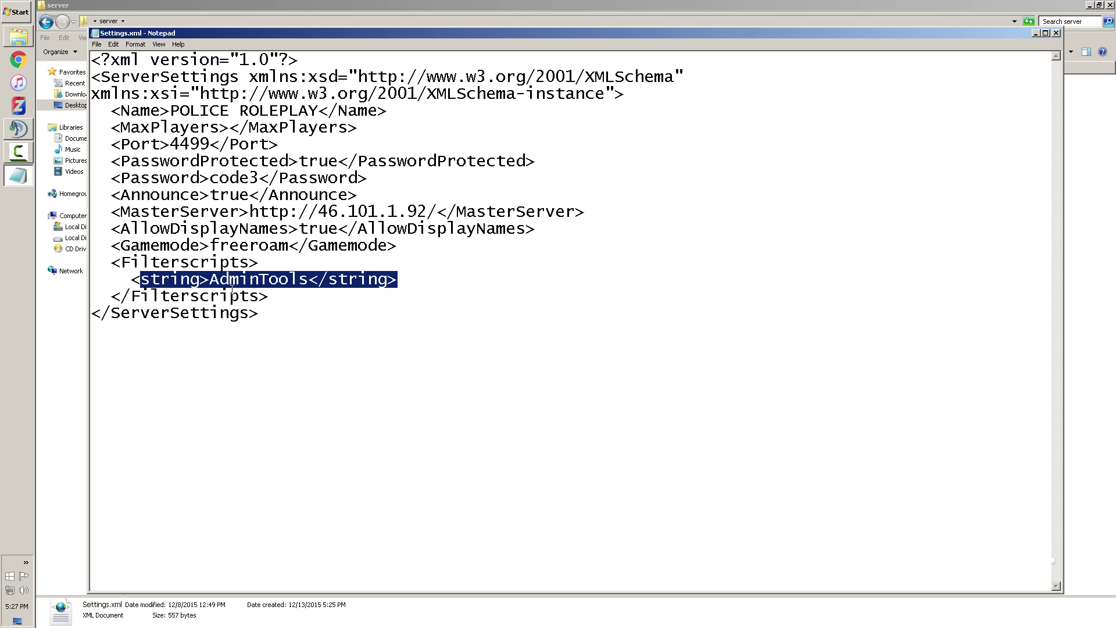
{"action": "left_click", "coordinate": [109, 295]}
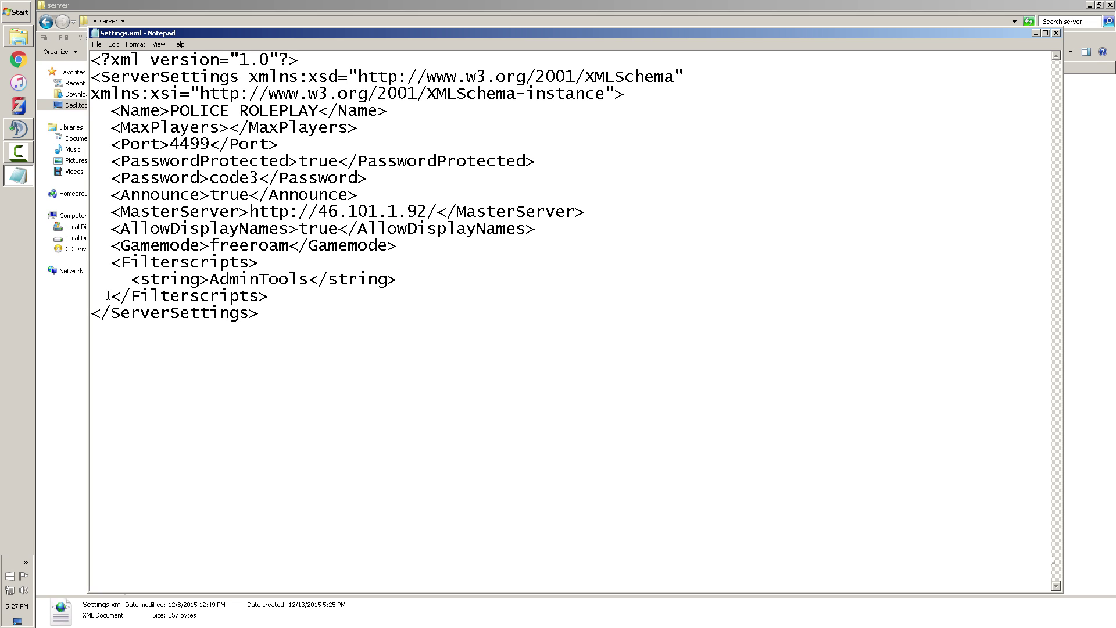
Paste a copy of the AdminTools line, rename it Race, then delete it, leaving a blank line
{"action": "key", "text": "Return"}
{"action": "key", "text": "BackSpace"}
{"action": "key", "text": "Return"}
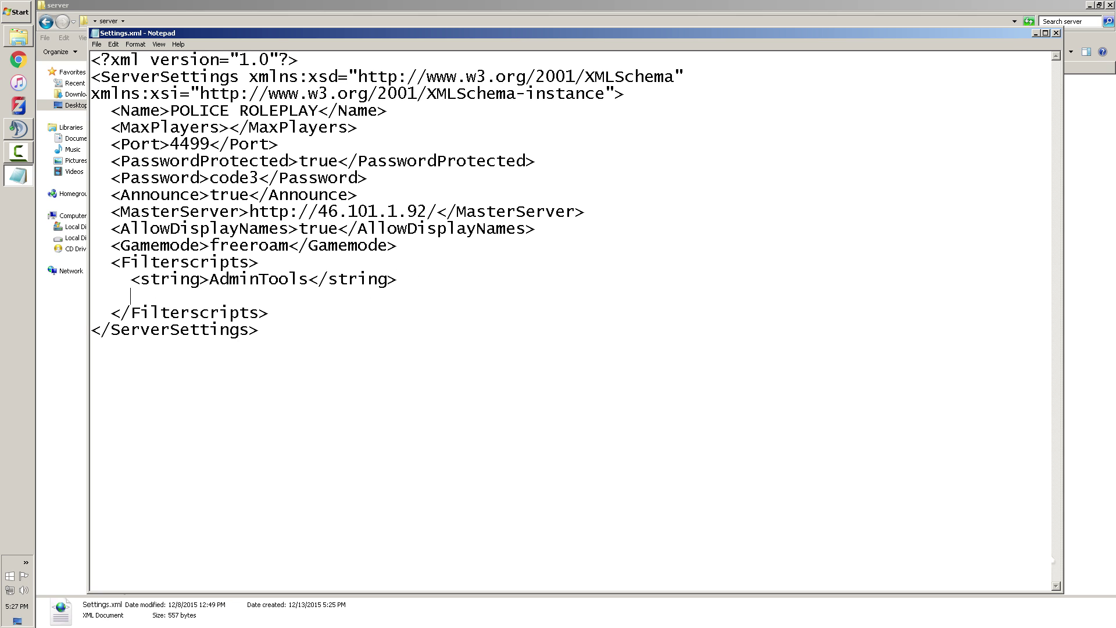
{"action": "key", "text": "ctrl+v"}
{"action": "left_click_drag", "start_coordinate": [201, 296], "coordinate": [300, 297]}
{"action": "type", "text": "Race"}
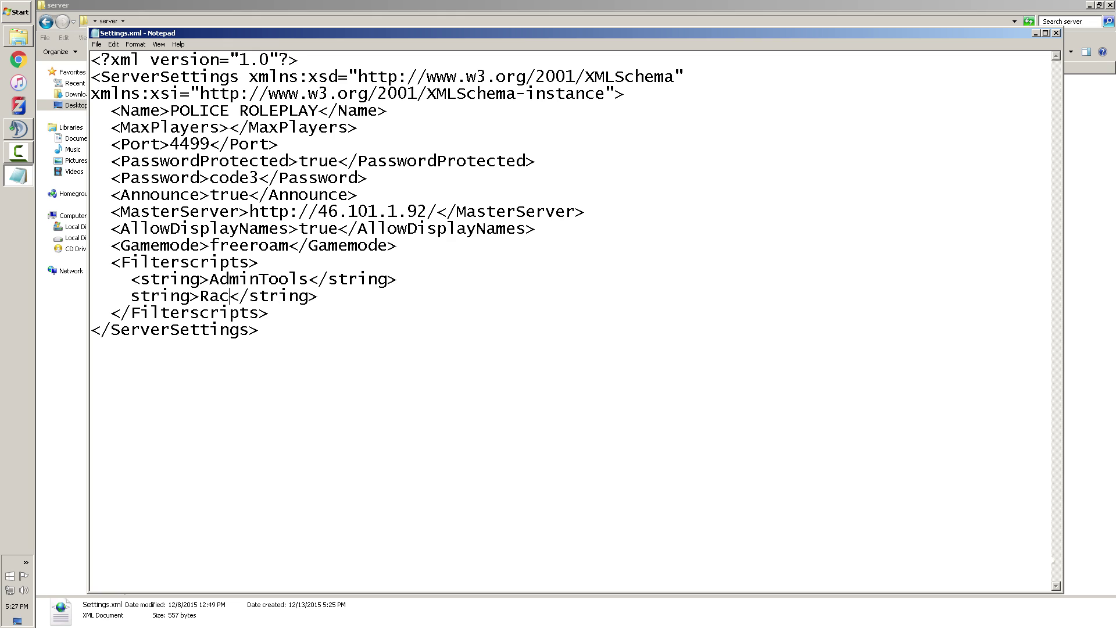
{"action": "left_click_drag", "start_coordinate": [328, 296], "coordinate": [141, 296]}
{"action": "key", "text": "BackSpace"}
{"action": "key", "text": "BackSpace"}
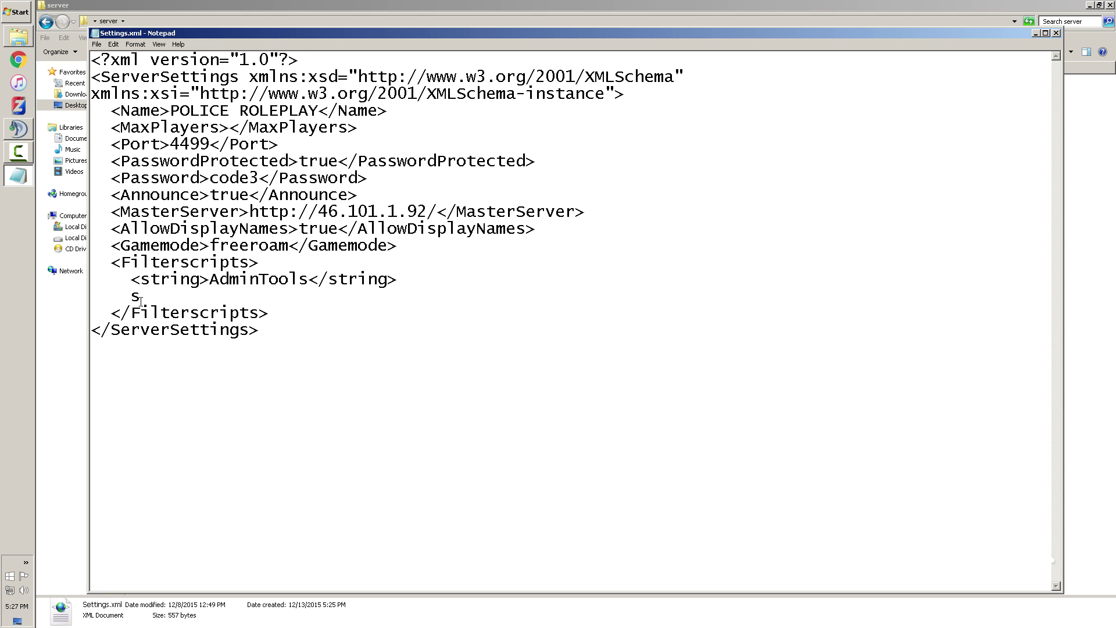
{"action": "left_click_drag", "start_coordinate": [130, 265], "coordinate": [260, 264]}
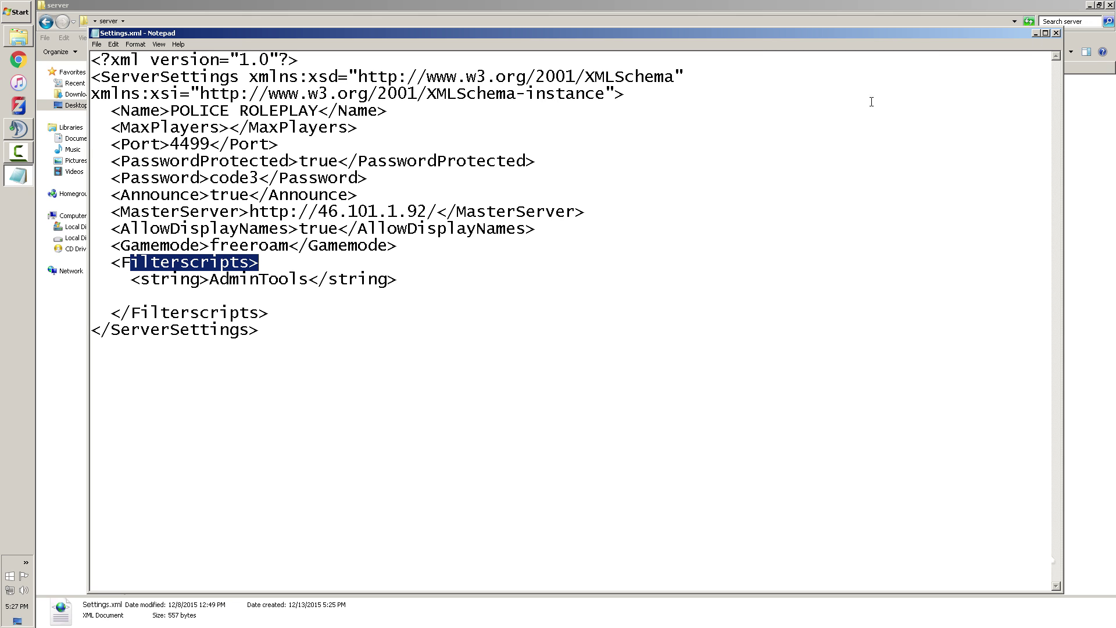
Change the Port from 4499 to 30120 and close Settings.xml, answering the save prompt
{"action": "left_click", "coordinate": [150, 228]}
{"action": "left_click_drag", "start_coordinate": [170, 144], "coordinate": [211, 143]}
{"action": "type", "text": "30120"}
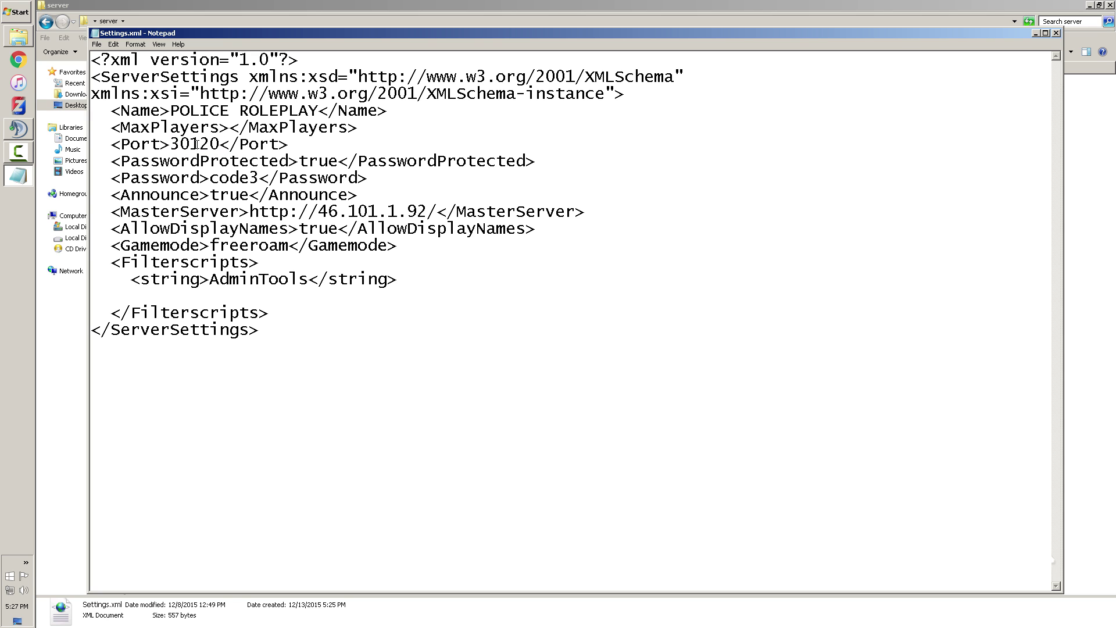
{"action": "left_click", "coordinate": [1057, 33]}
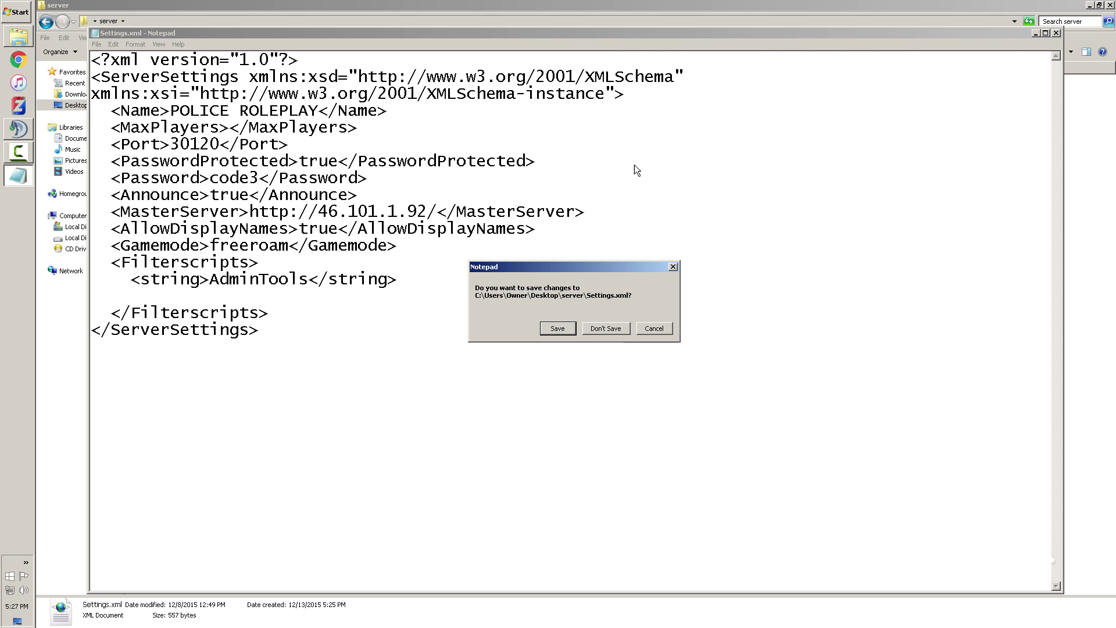
{"action": "left_click", "coordinate": [607, 330]}
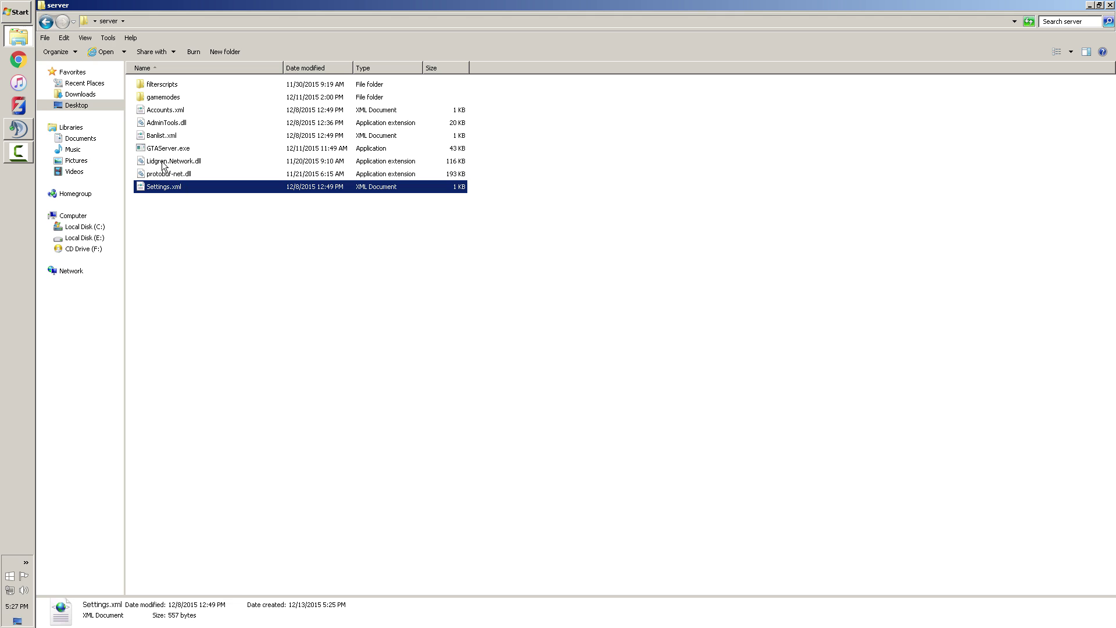
Open Banlist.xml with Notepad using Open with
{"action": "right_click", "coordinate": [157, 136]}
{"action": "mouse_move", "coordinate": [236, 161]}
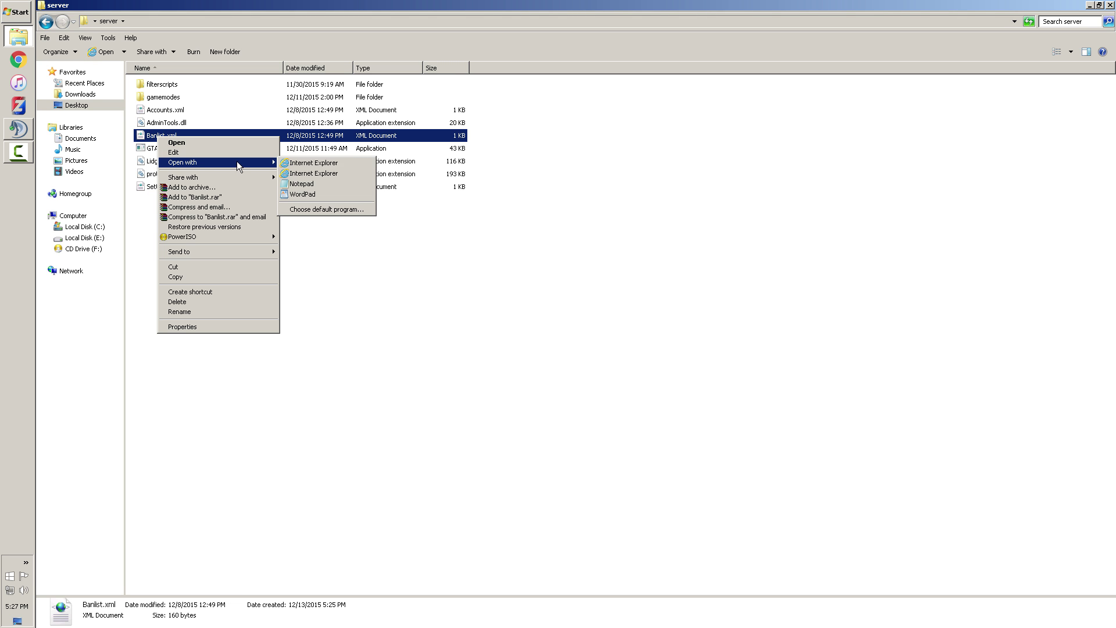
{"action": "left_click", "coordinate": [325, 182]}
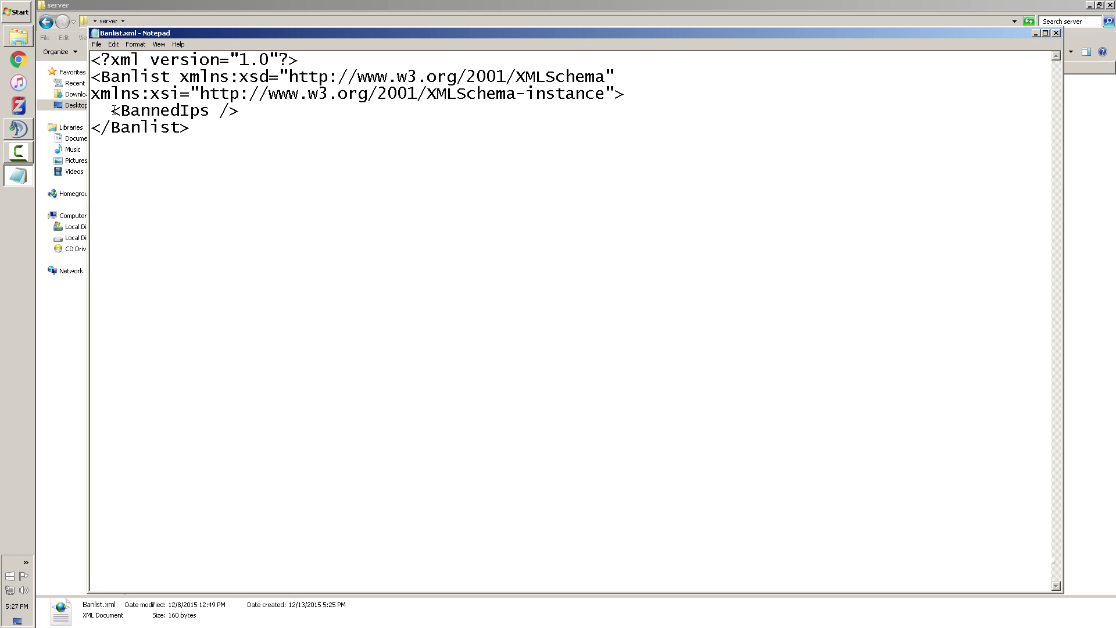
Type 192.168.2.1 and 199.126.2.1 after <BannedIps />, then close without saving
{"action": "left_click", "coordinate": [280, 113]}
{"action": "type", "text": "192.168.2.1 19"}
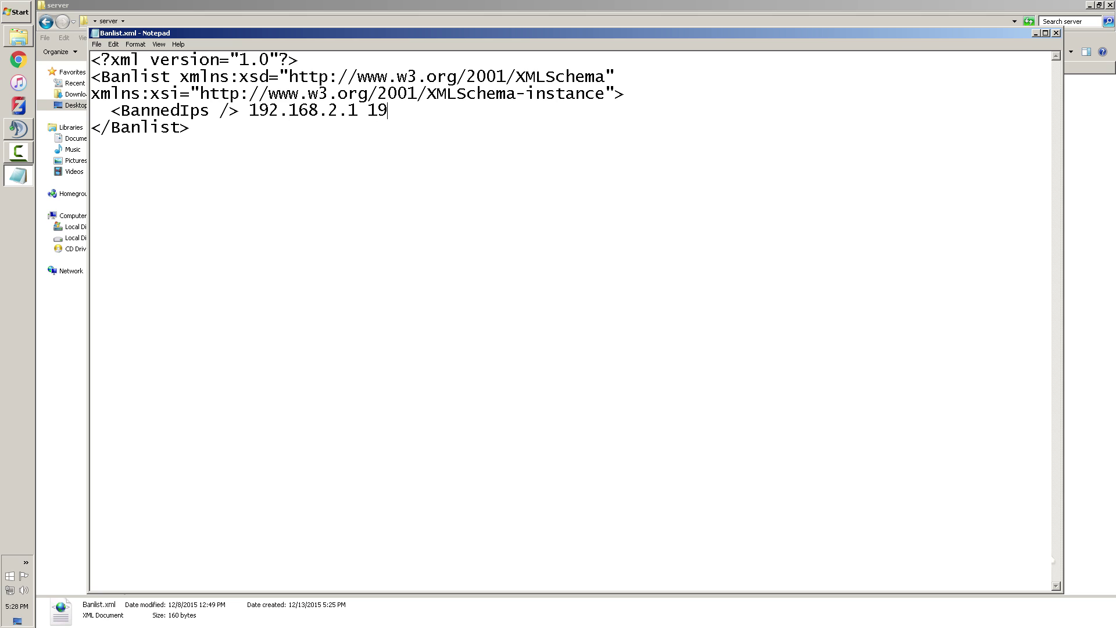
{"action": "type", "text": "8"}
{"action": "key", "text": "BackSpace"}
{"action": "type", "text": "9.126.2.1"}
{"action": "left_click", "coordinate": [1056, 33]}
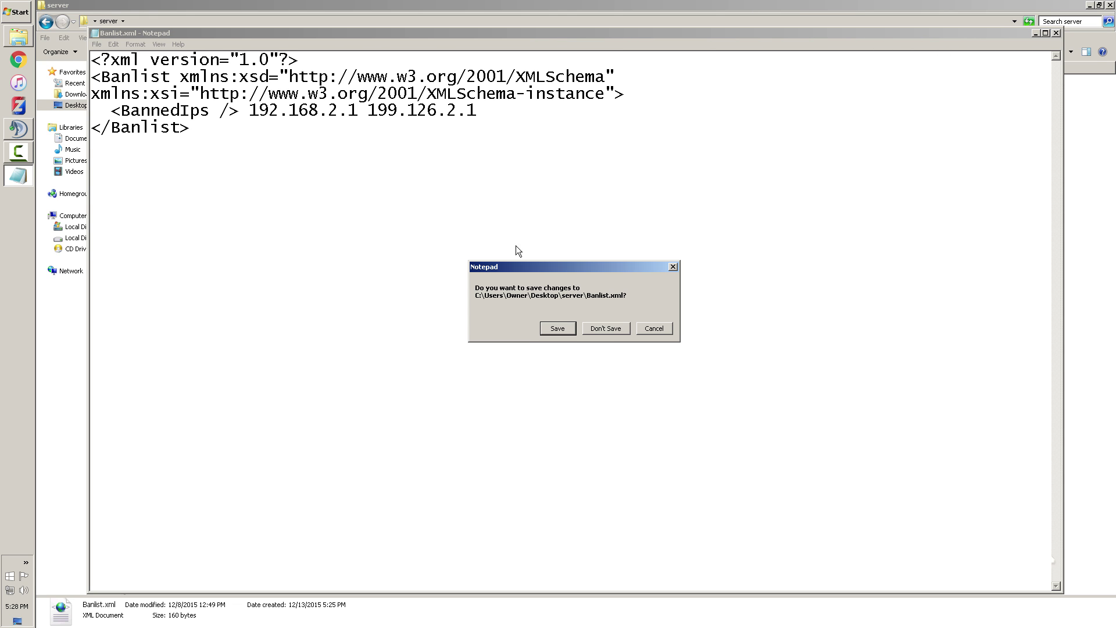
{"action": "left_click", "coordinate": [609, 334]}
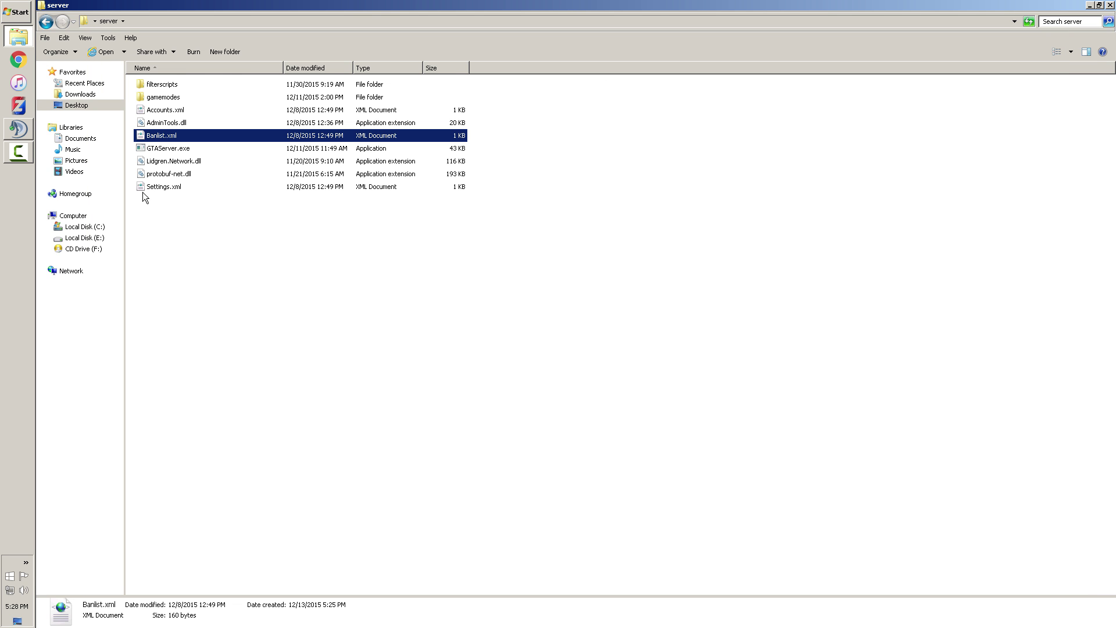
{"action": "left_click", "coordinate": [158, 123]}
{"action": "right_click", "coordinate": [166, 111]}
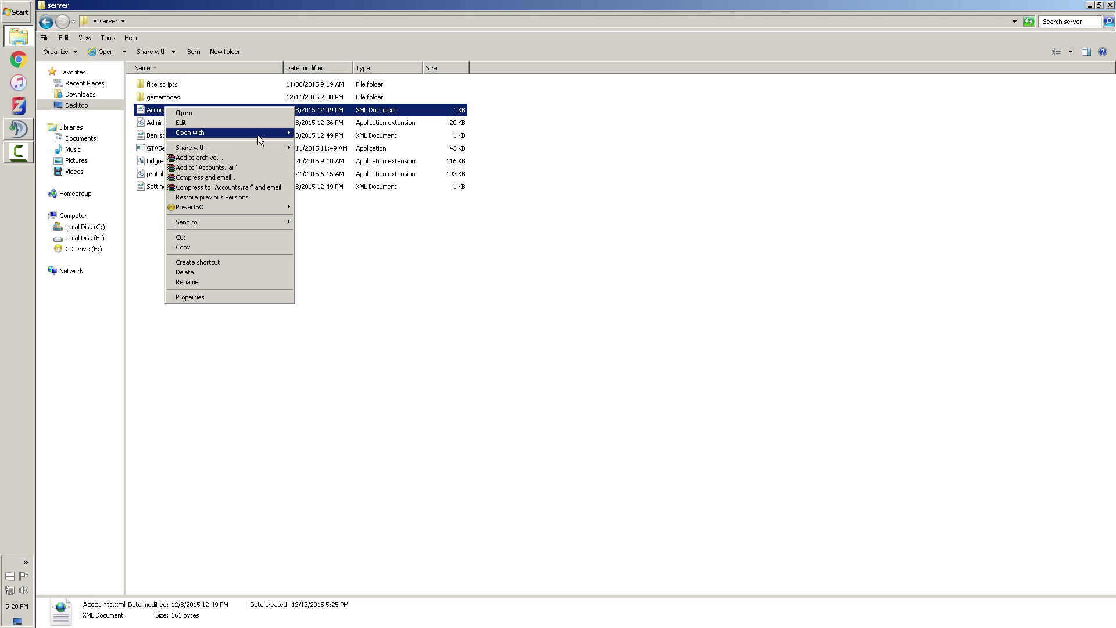
{"action": "mouse_move", "coordinate": [257, 135]}
{"action": "left_click", "coordinate": [326, 154]}
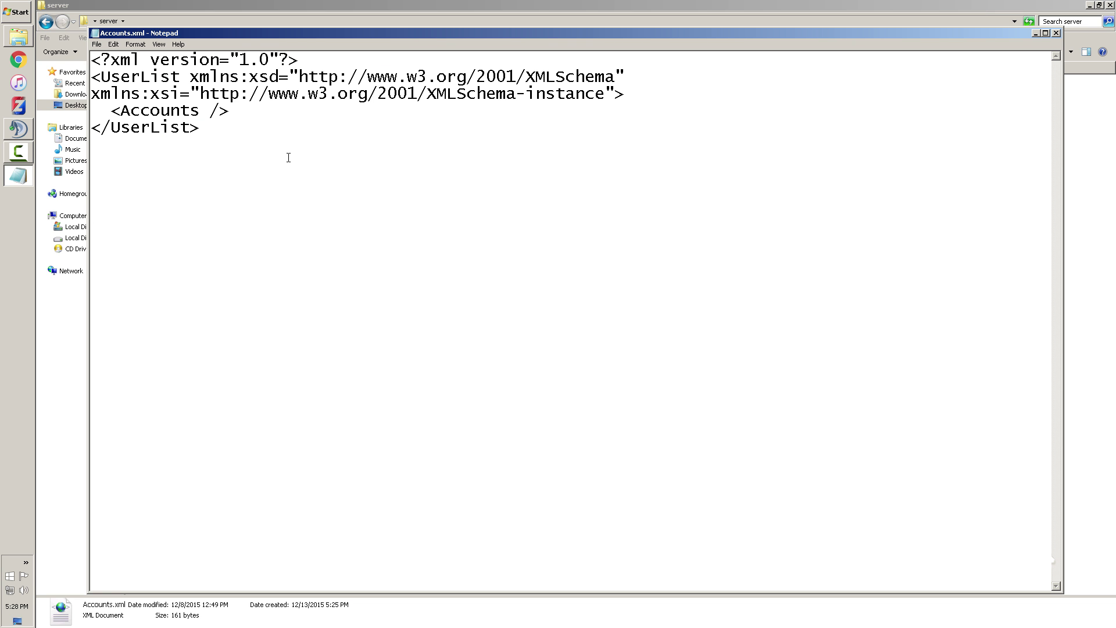
{"action": "left_click", "coordinate": [1056, 33]}
{"action": "double_click", "coordinate": [160, 96]}
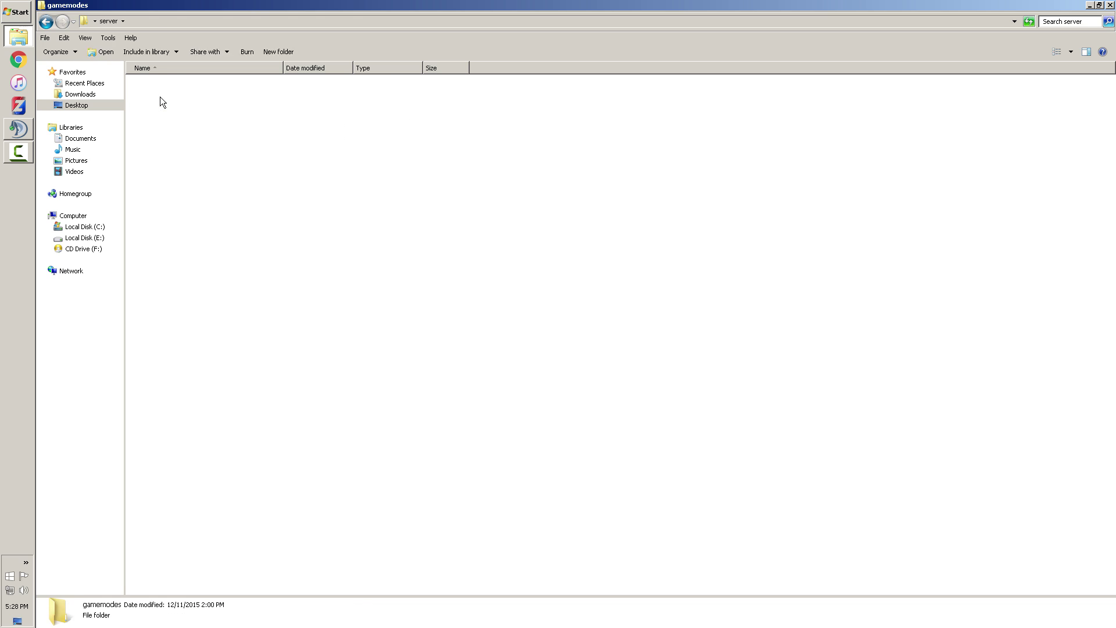
{"action": "left_click", "coordinate": [176, 85]}
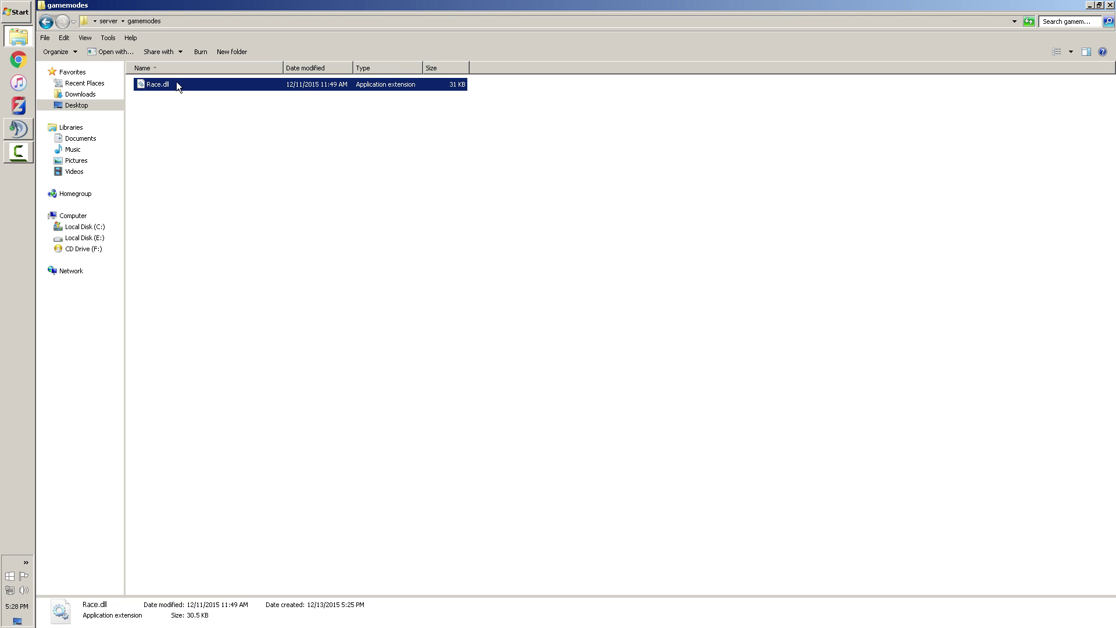
{"action": "left_click", "coordinate": [46, 22]}
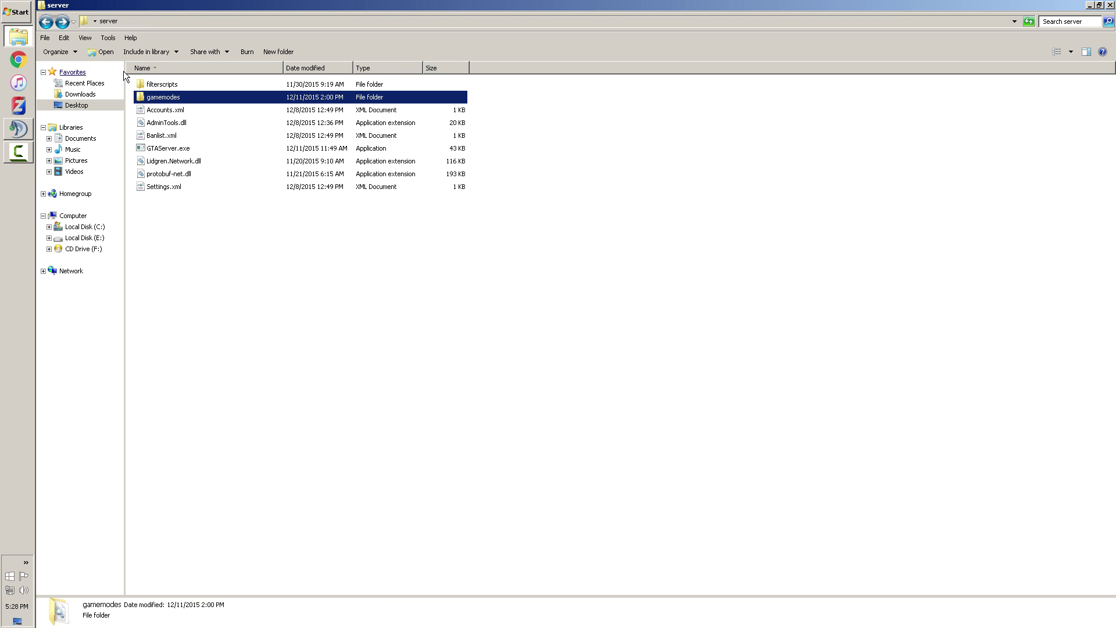
{"action": "double_click", "coordinate": [167, 85]}
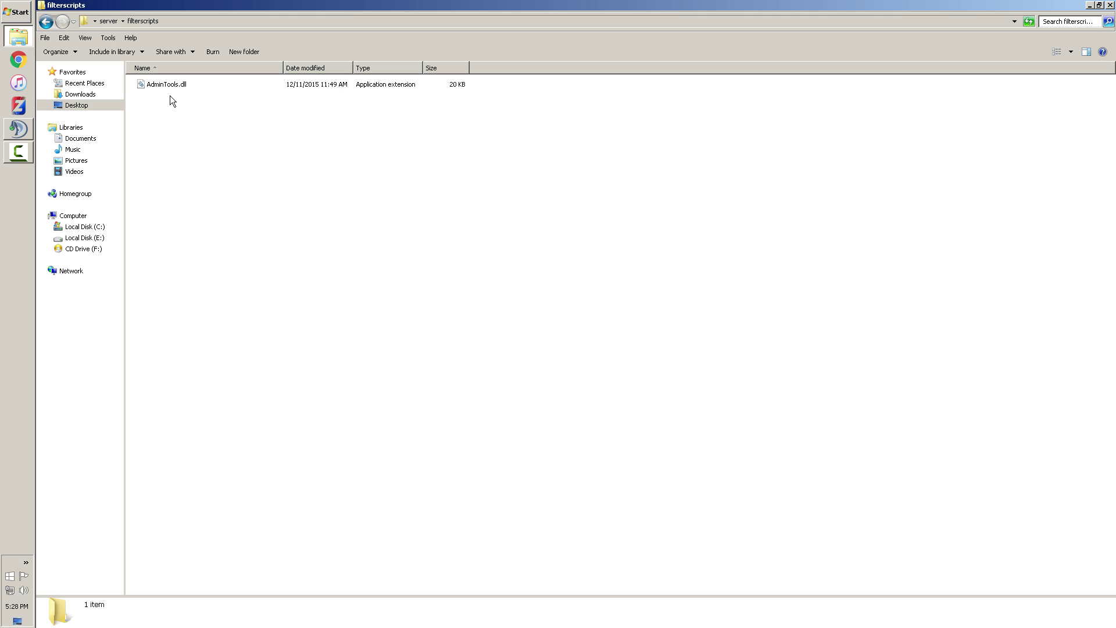
{"action": "left_click", "coordinate": [46, 22]}
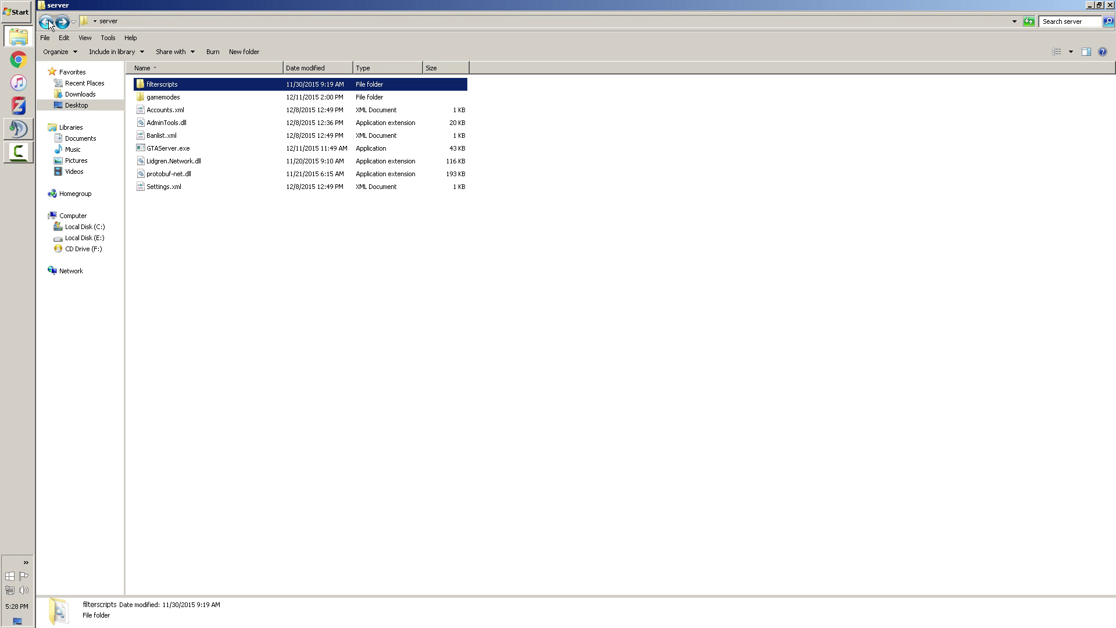
{"action": "left_click", "coordinate": [163, 100]}
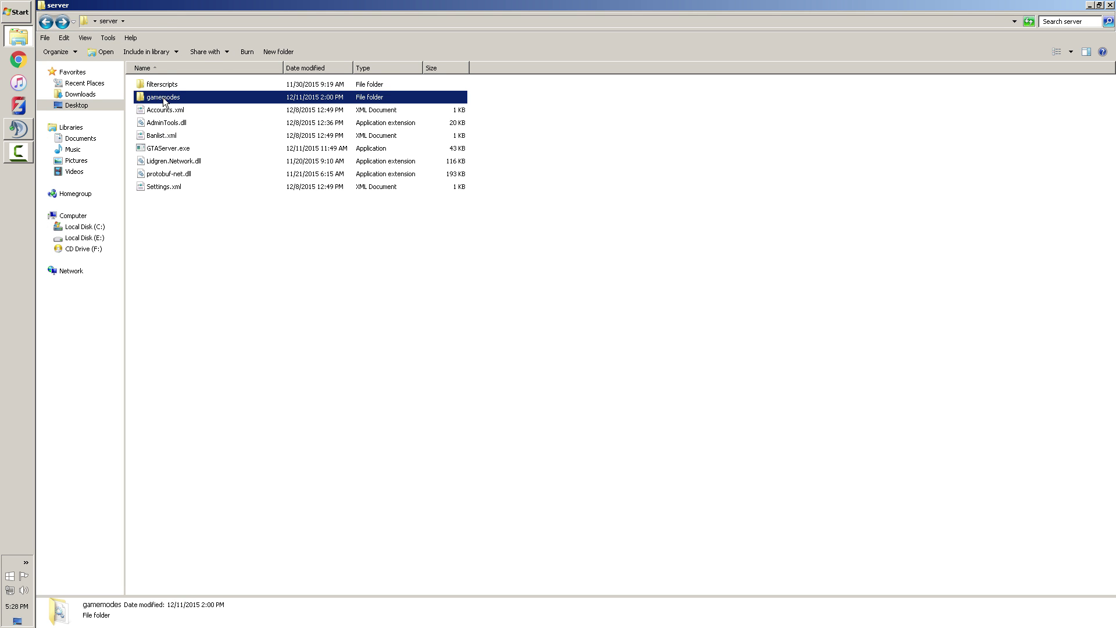
{"action": "double_click", "coordinate": [164, 100]}
Run GTAServer.exe from the server folder and allow it through the Windows firewall
{"action": "key", "text": "BackSpace"}
{"action": "left_click", "coordinate": [182, 152]}
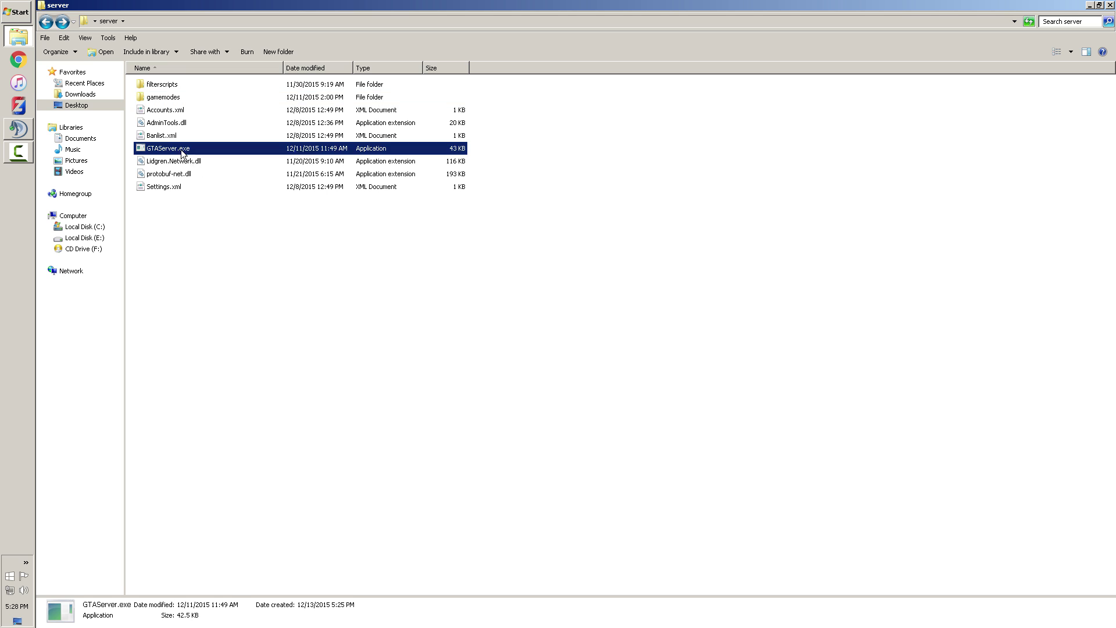
{"action": "right_click", "coordinate": [182, 152]}
{"action": "left_click", "coordinate": [200, 163]}
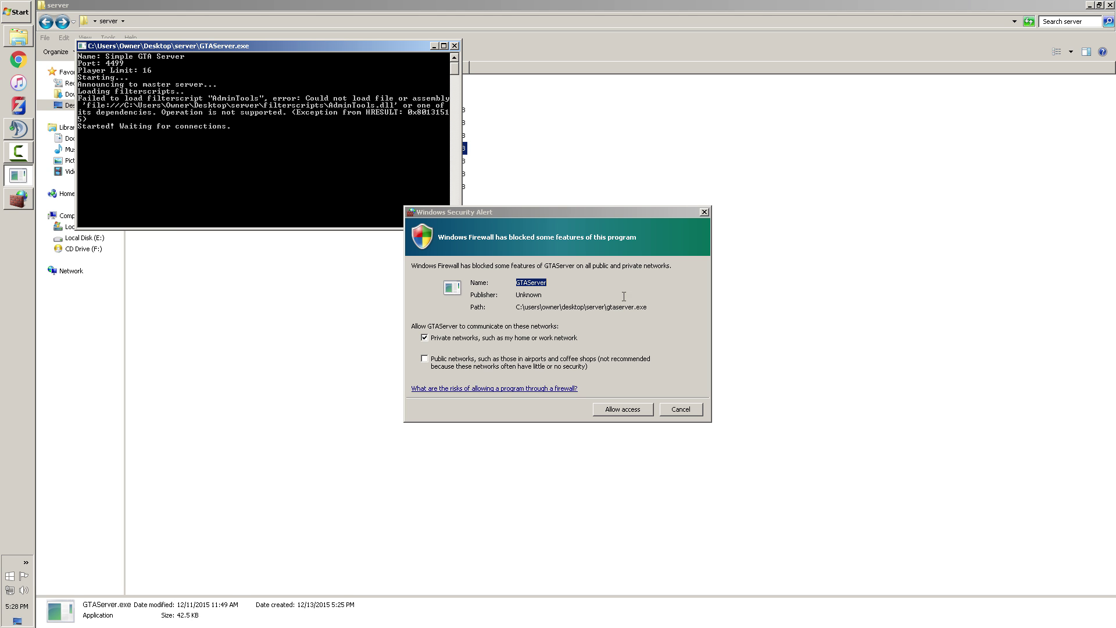
{"action": "left_click_drag", "start_coordinate": [504, 213], "coordinate": [342, 320]}
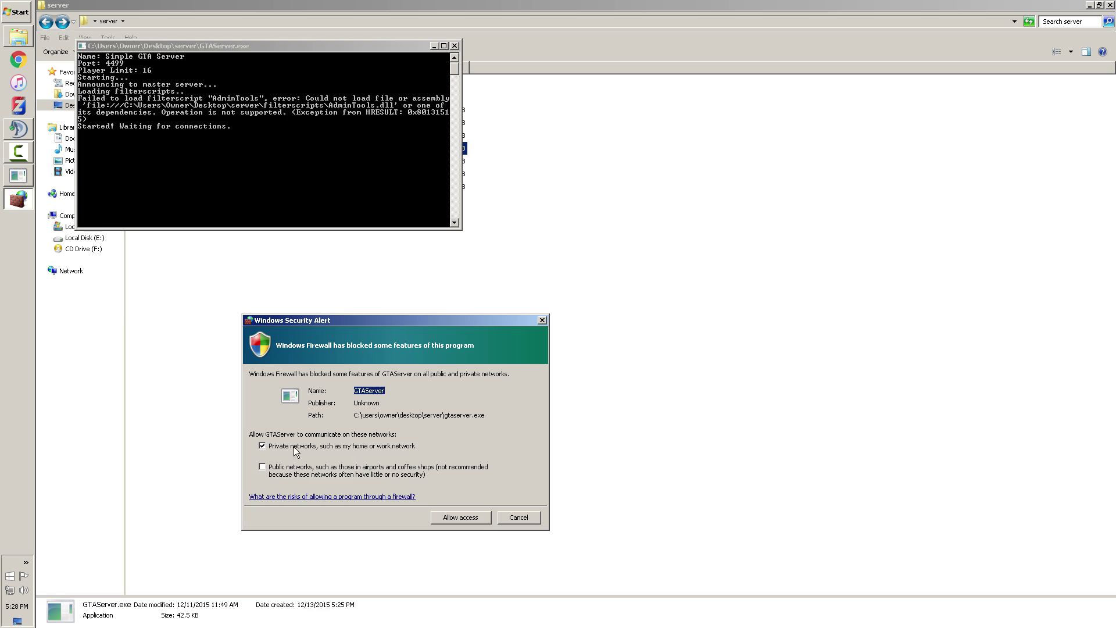
{"action": "left_click", "coordinate": [469, 515]}
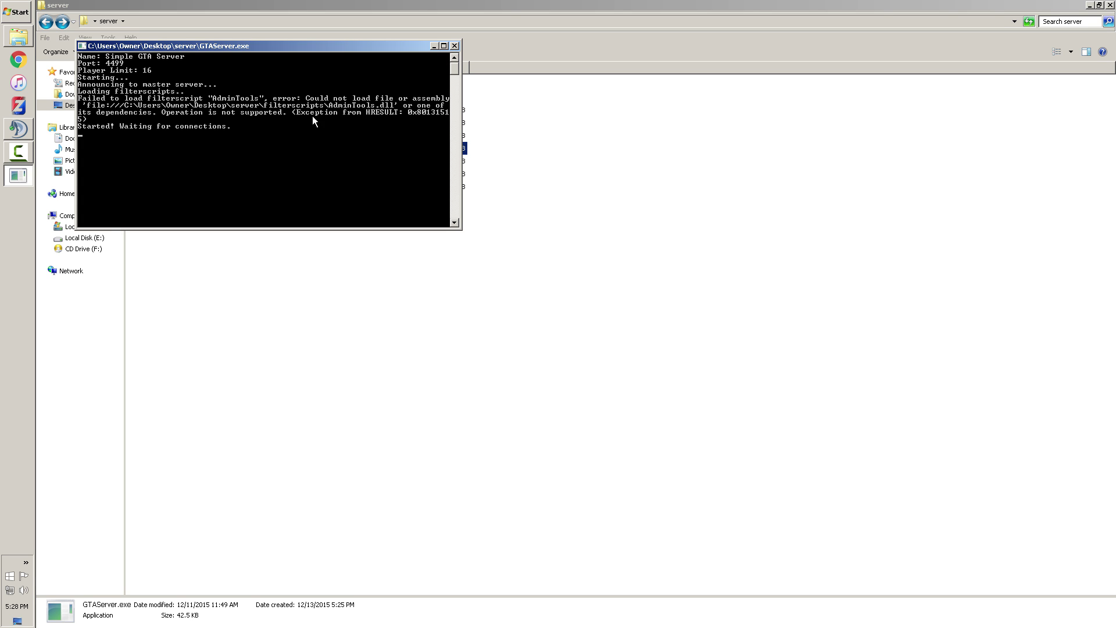
Close the server console and unblock AdminTools.dll, protobuf-net.dll and Lidgren.Network.dll
{"action": "left_click", "coordinate": [454, 45]}
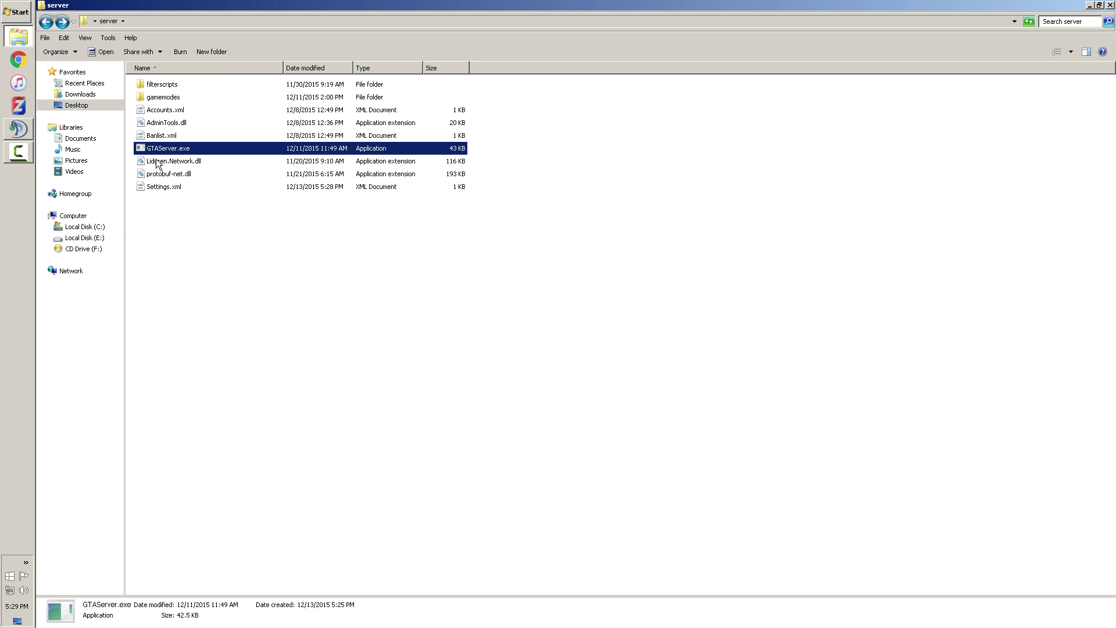
{"action": "right_click", "coordinate": [160, 123]}
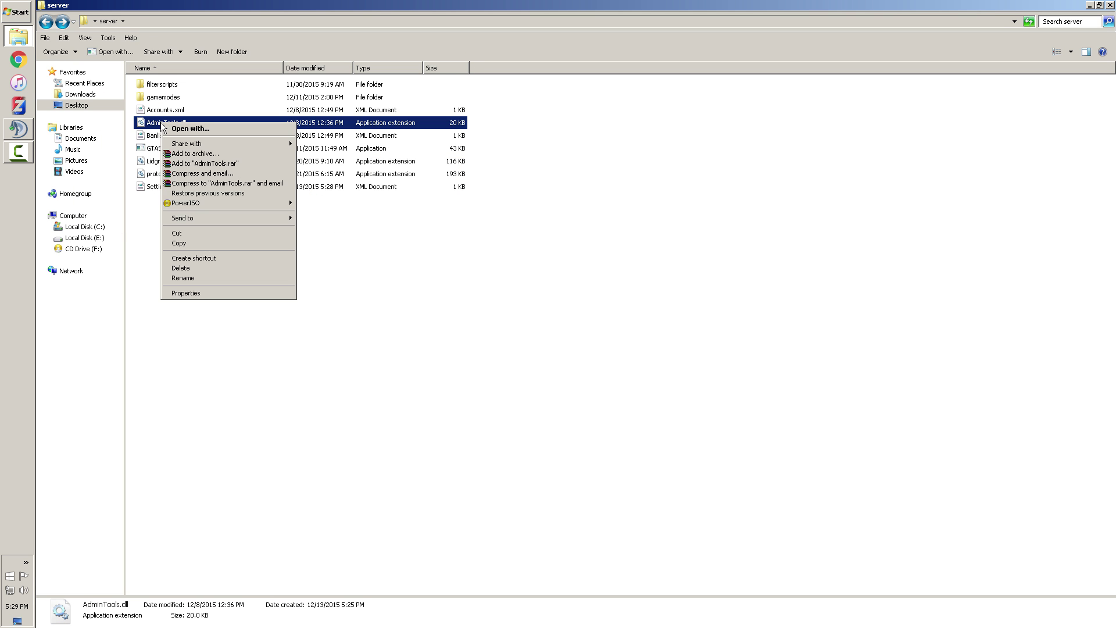
{"action": "left_click", "coordinate": [200, 292]}
{"action": "left_click", "coordinate": [334, 356]}
{"action": "left_click", "coordinate": [252, 401]}
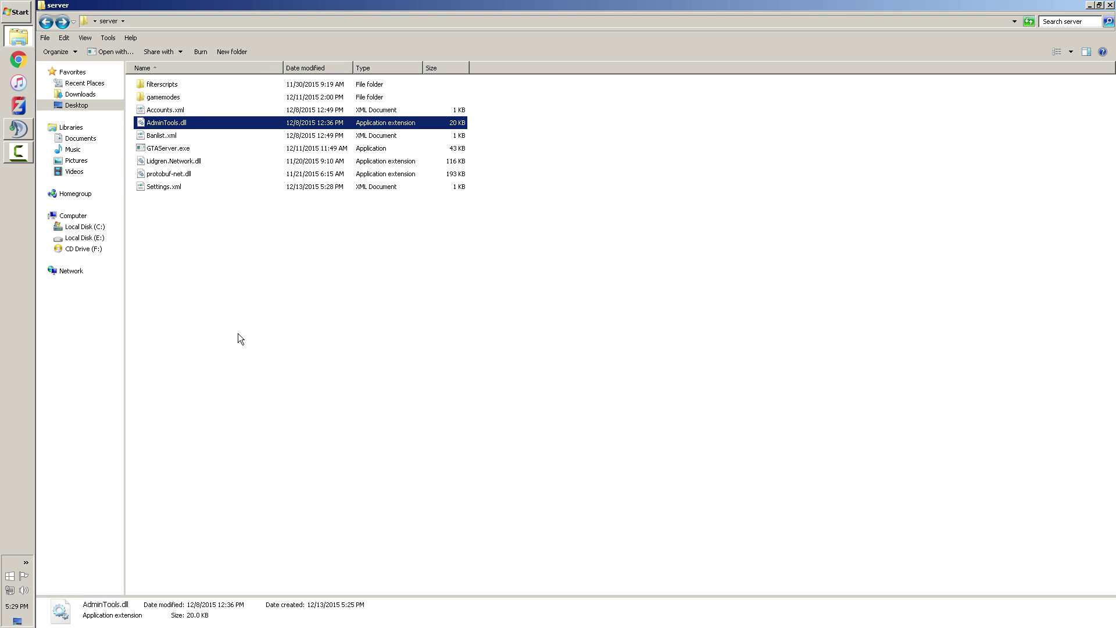
{"action": "right_click", "coordinate": [165, 177]}
{"action": "left_click", "coordinate": [199, 413]}
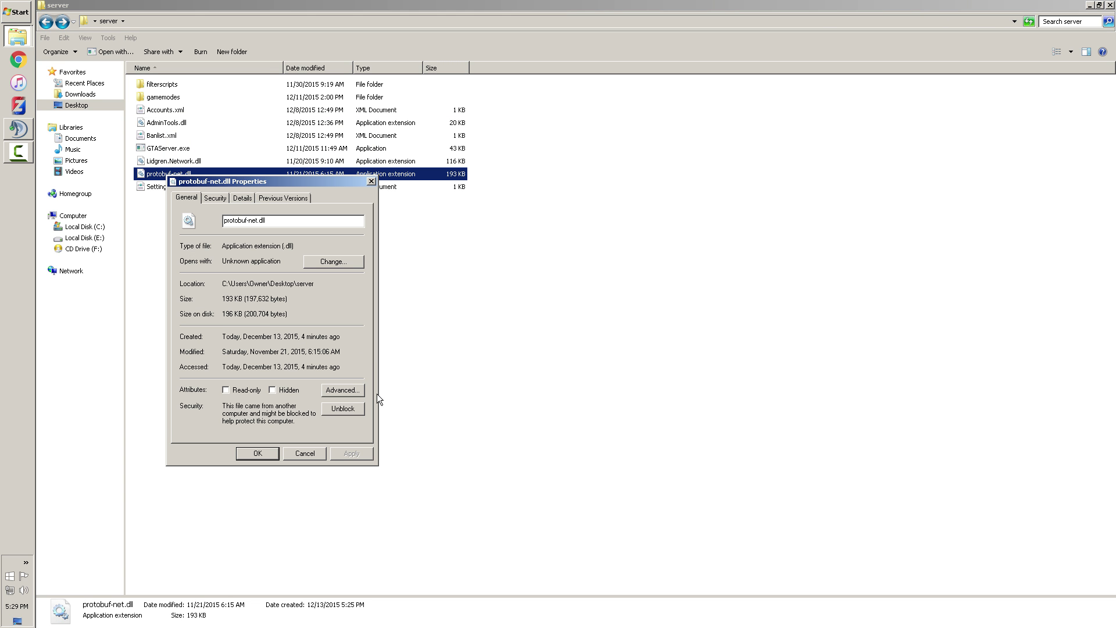
{"action": "left_click", "coordinate": [343, 409]}
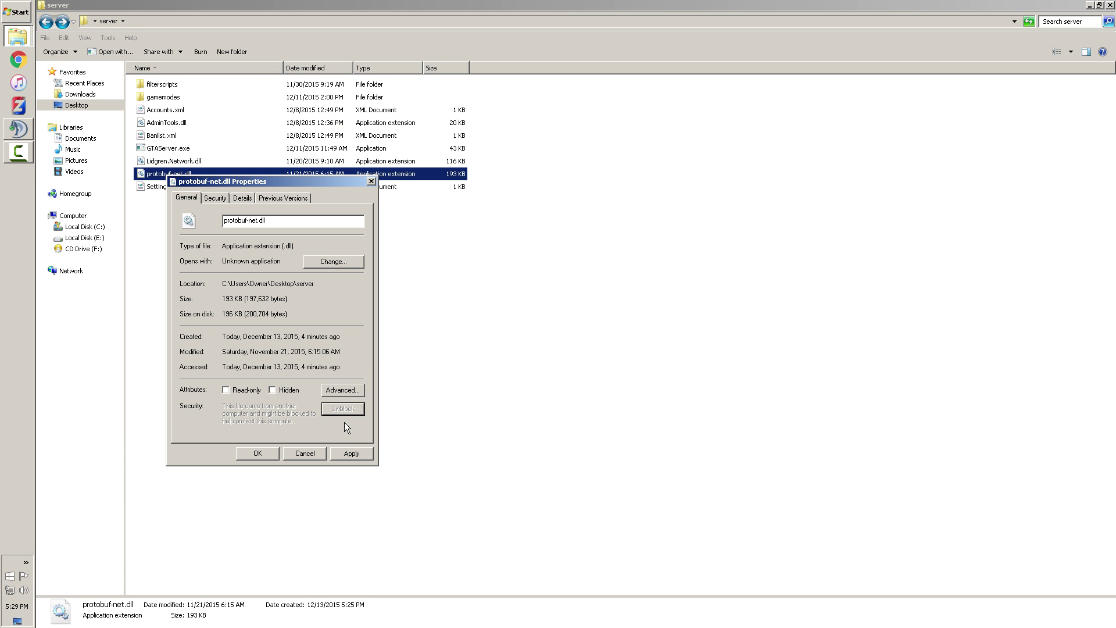
{"action": "left_click", "coordinate": [258, 453]}
{"action": "right_click", "coordinate": [167, 162]}
{"action": "left_click", "coordinate": [210, 336]}
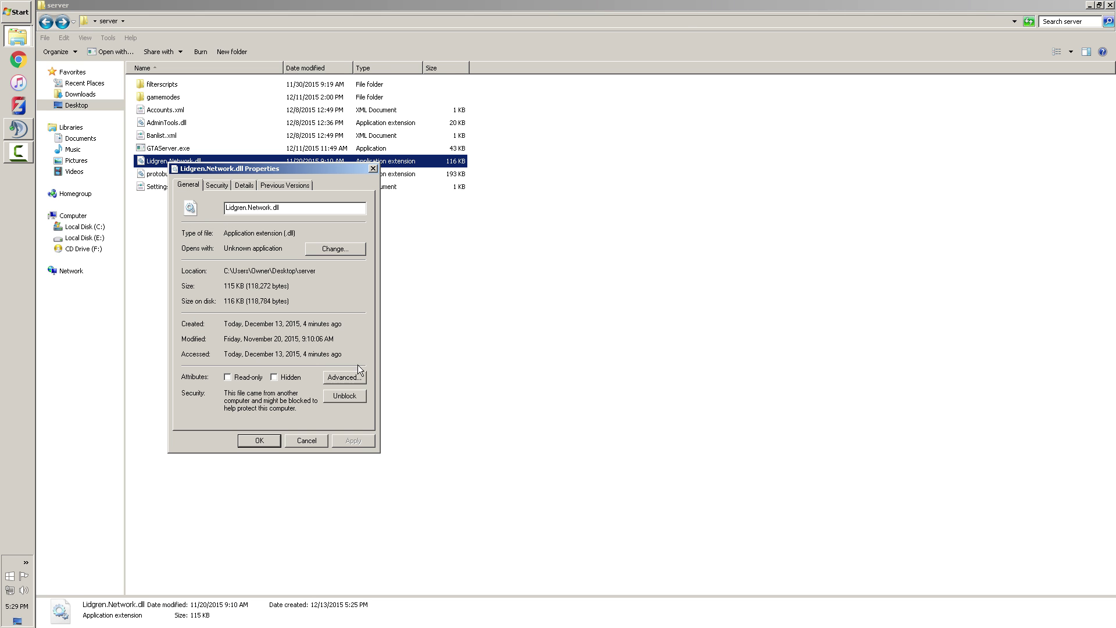
{"action": "left_click", "coordinate": [344, 395]}
{"action": "left_click", "coordinate": [265, 443]}
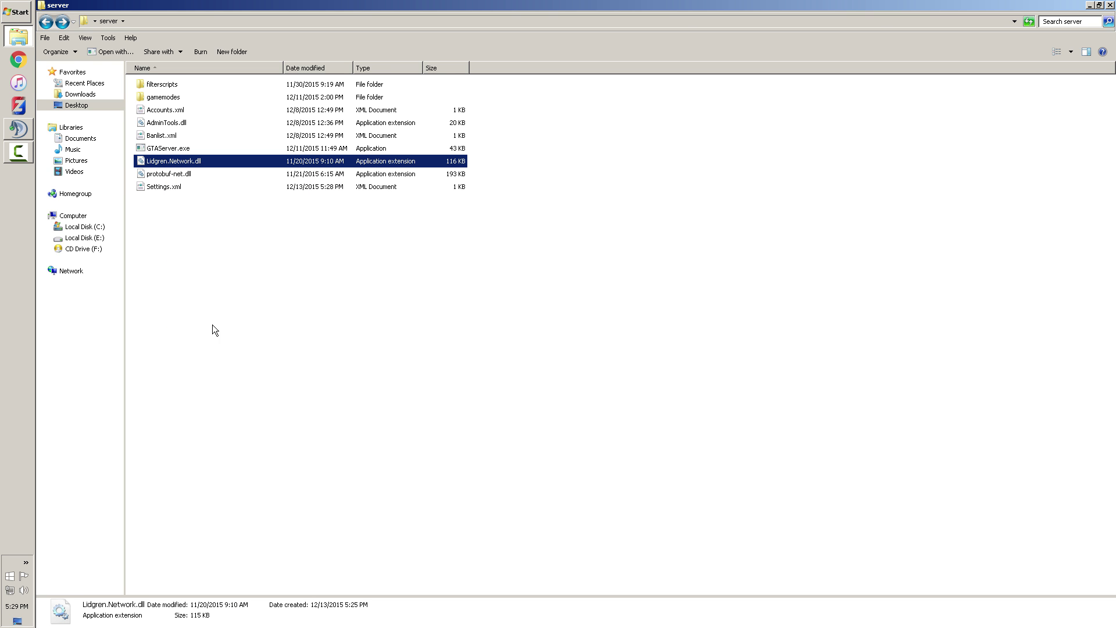
Unblock GTAServer.exe, Banlist.xml, Settings.xml and Accounts.xml in their Properties
{"action": "right_click", "coordinate": [166, 148]}
{"action": "left_click", "coordinate": [213, 359]}
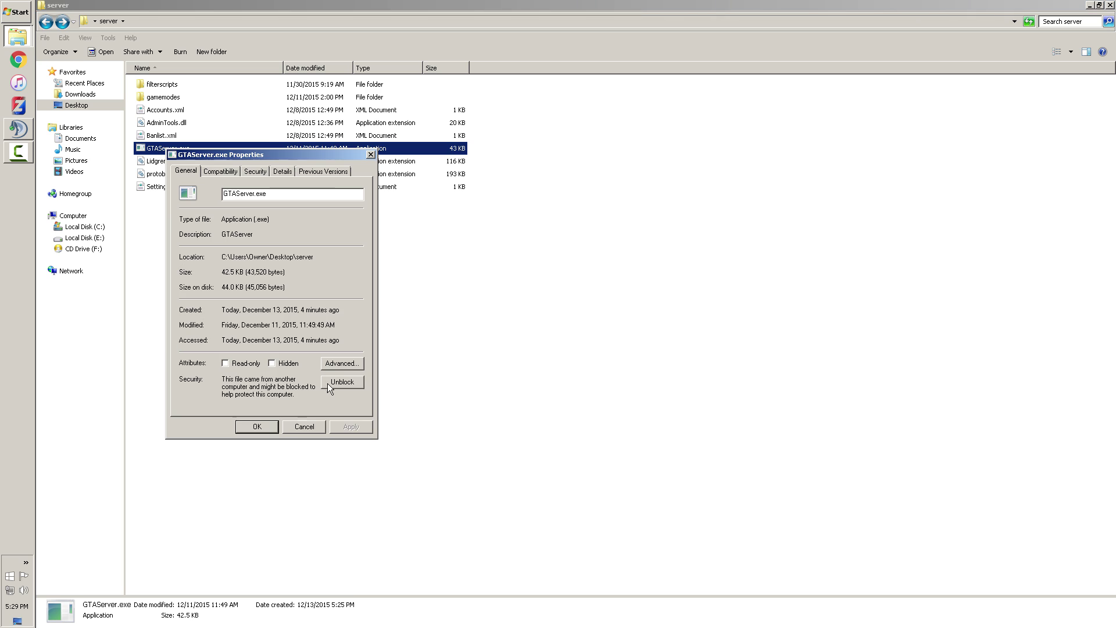
{"action": "left_click", "coordinate": [363, 383]}
{"action": "left_click", "coordinate": [256, 426]}
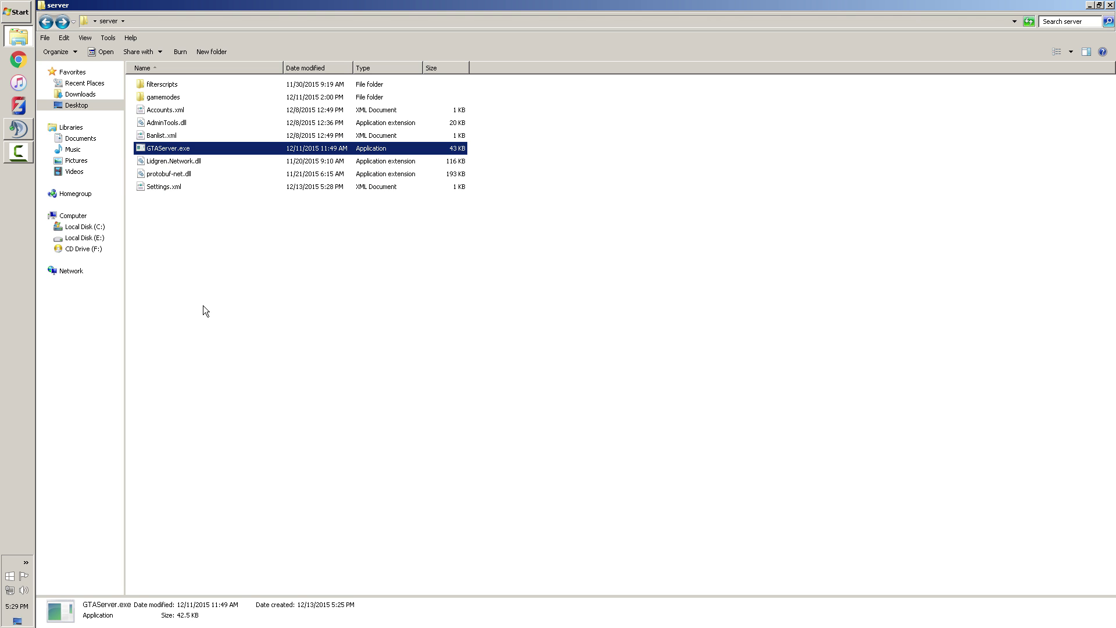
{"action": "right_click", "coordinate": [160, 136]}
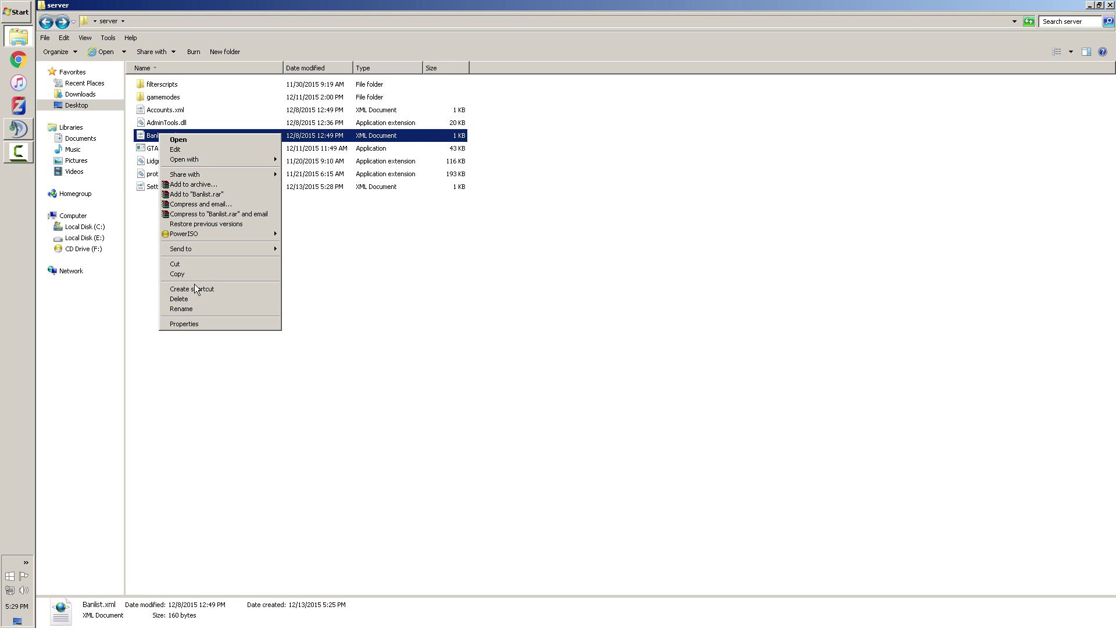
{"action": "left_click", "coordinate": [196, 323]}
{"action": "left_click", "coordinate": [319, 366]}
{"action": "left_click", "coordinate": [251, 411]}
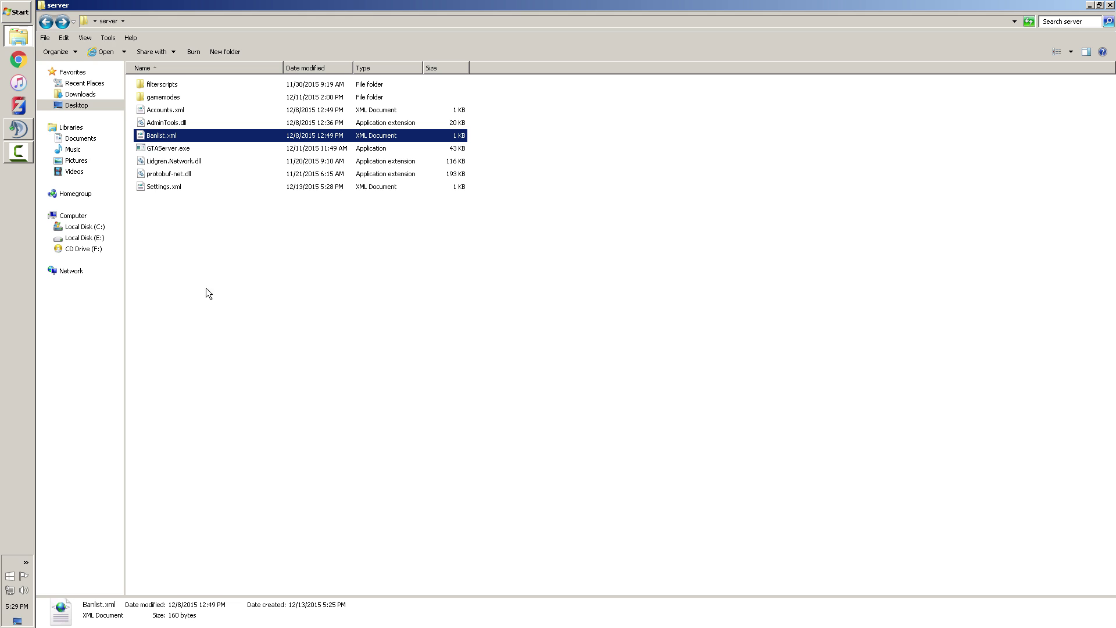
{"action": "right_click", "coordinate": [161, 187]}
{"action": "left_click", "coordinate": [198, 376]}
{"action": "left_click", "coordinate": [342, 422]}
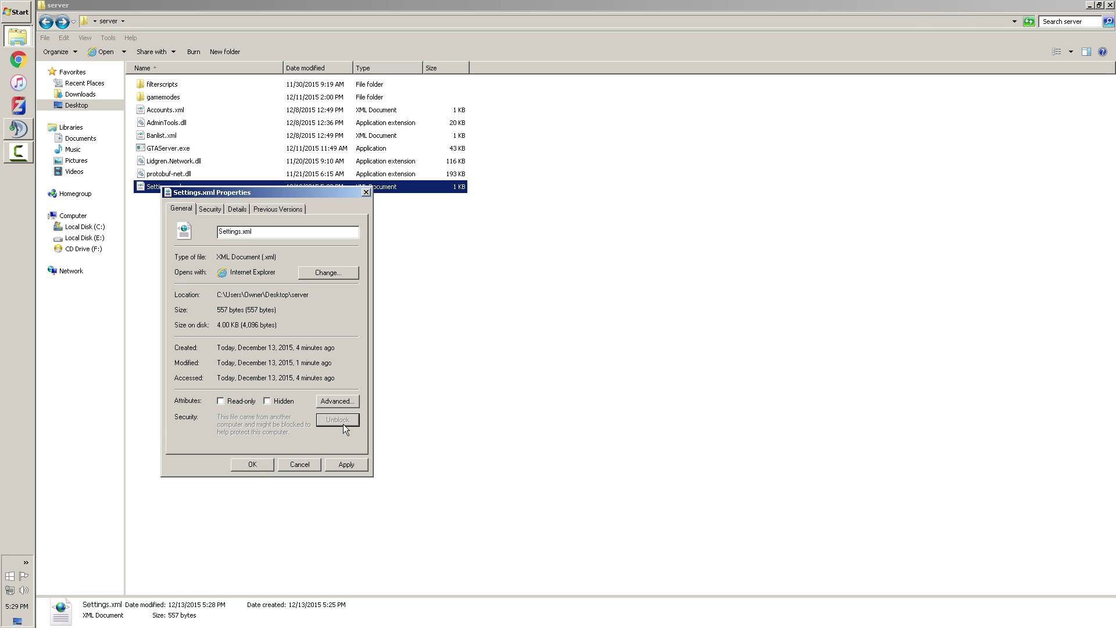
{"action": "left_click", "coordinate": [254, 464]}
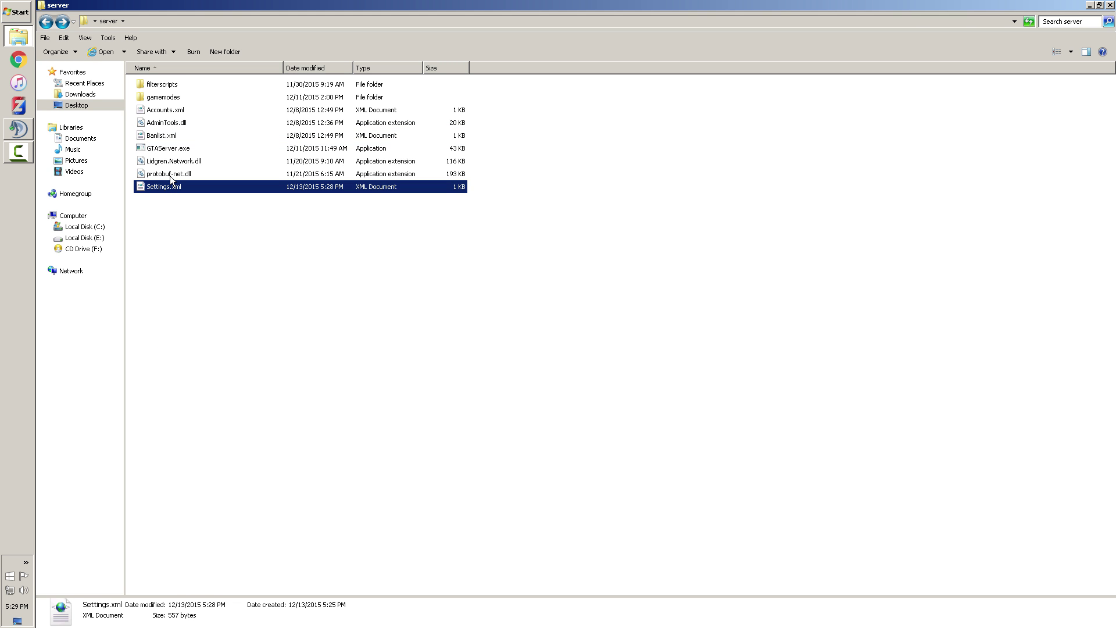
{"action": "right_click", "coordinate": [158, 112]}
{"action": "left_click", "coordinate": [206, 298]}
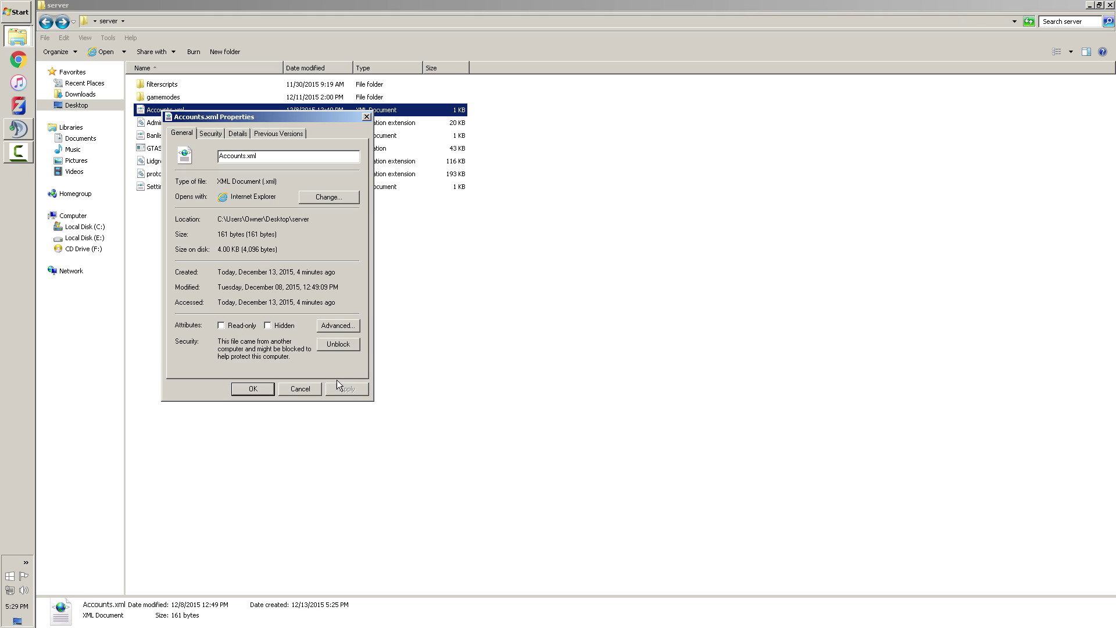
{"action": "left_click", "coordinate": [337, 344]}
{"action": "left_click", "coordinate": [267, 388]}
Check the properties of the gamemodes folder and the Race.dll inside it
{"action": "right_click", "coordinate": [163, 99]}
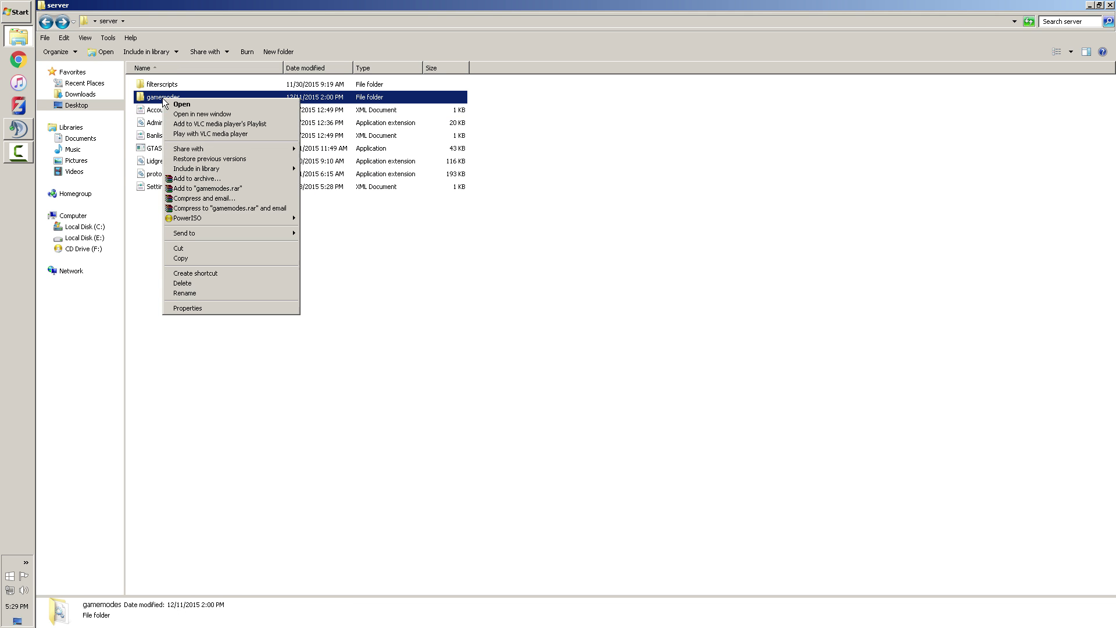
{"action": "left_click", "coordinate": [204, 307]}
{"action": "left_click", "coordinate": [270, 359]}
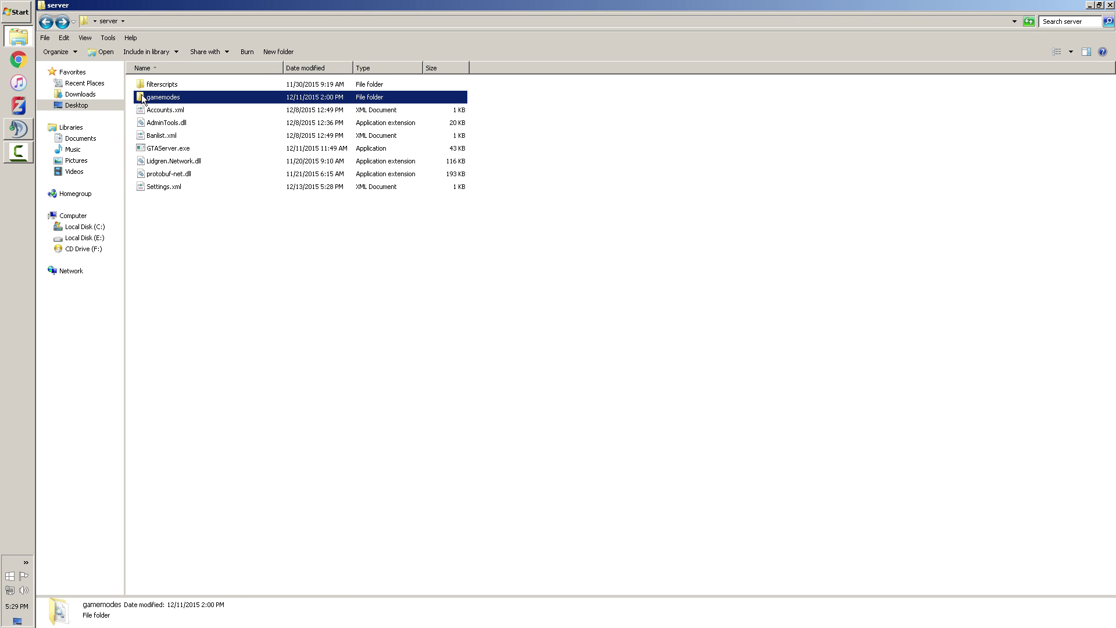
{"action": "double_click", "coordinate": [154, 98]}
{"action": "right_click", "coordinate": [155, 84]}
{"action": "left_click", "coordinate": [186, 250]}
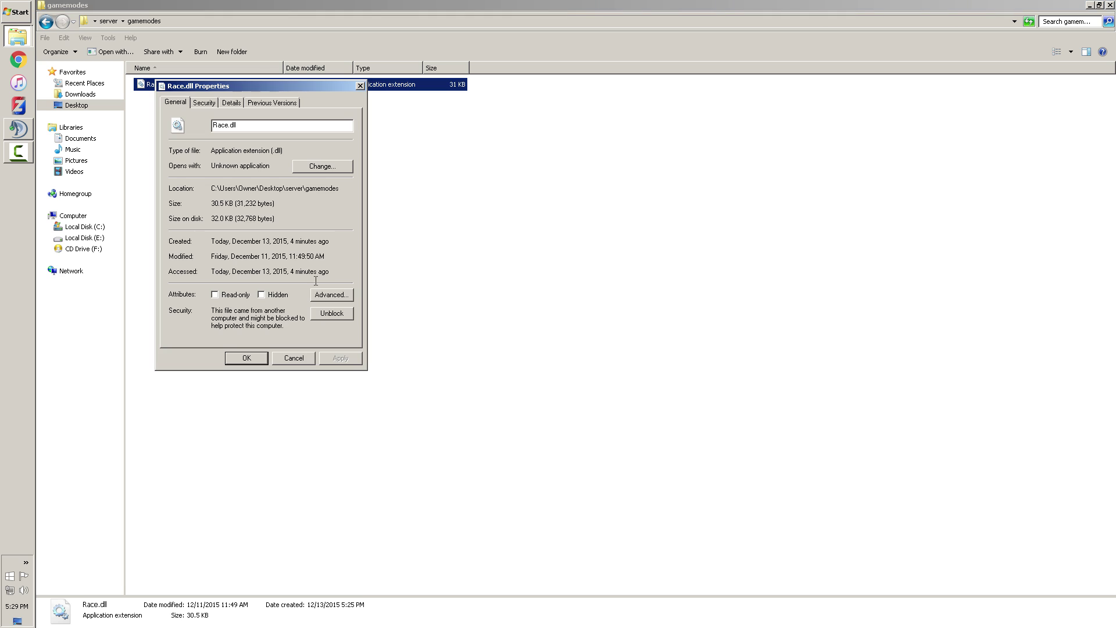
{"action": "left_click", "coordinate": [246, 358]}
{"action": "left_click", "coordinate": [45, 22]}
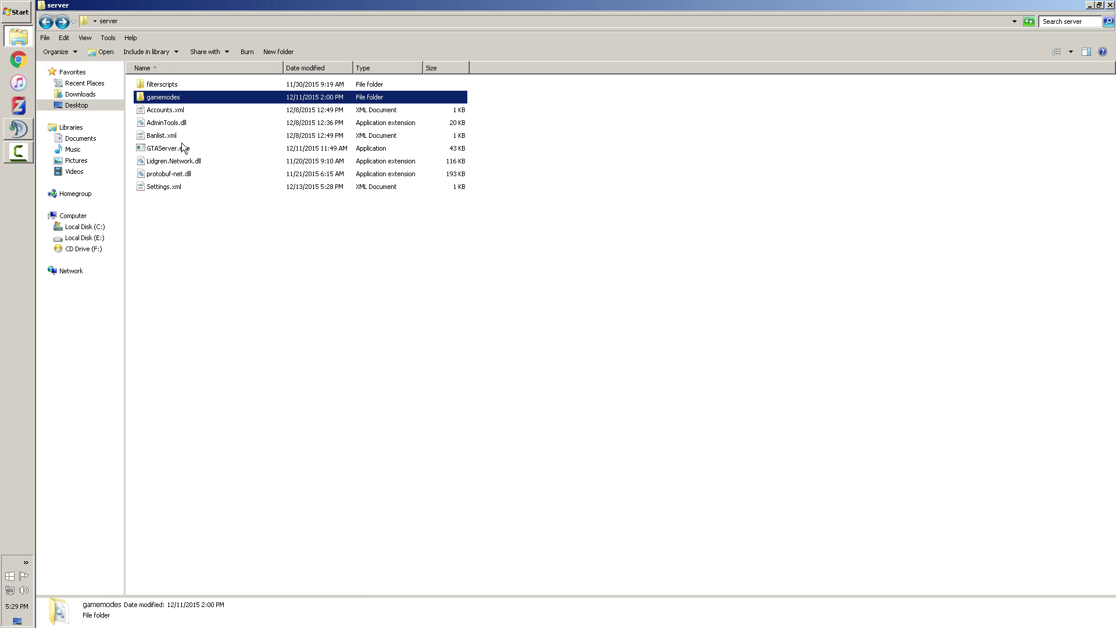
Unblock AdminTools.dll inside the filterscripts folder, then return to the server folder
{"action": "double_click", "coordinate": [167, 87]}
{"action": "right_click", "coordinate": [164, 84]}
{"action": "left_click", "coordinate": [214, 249]}
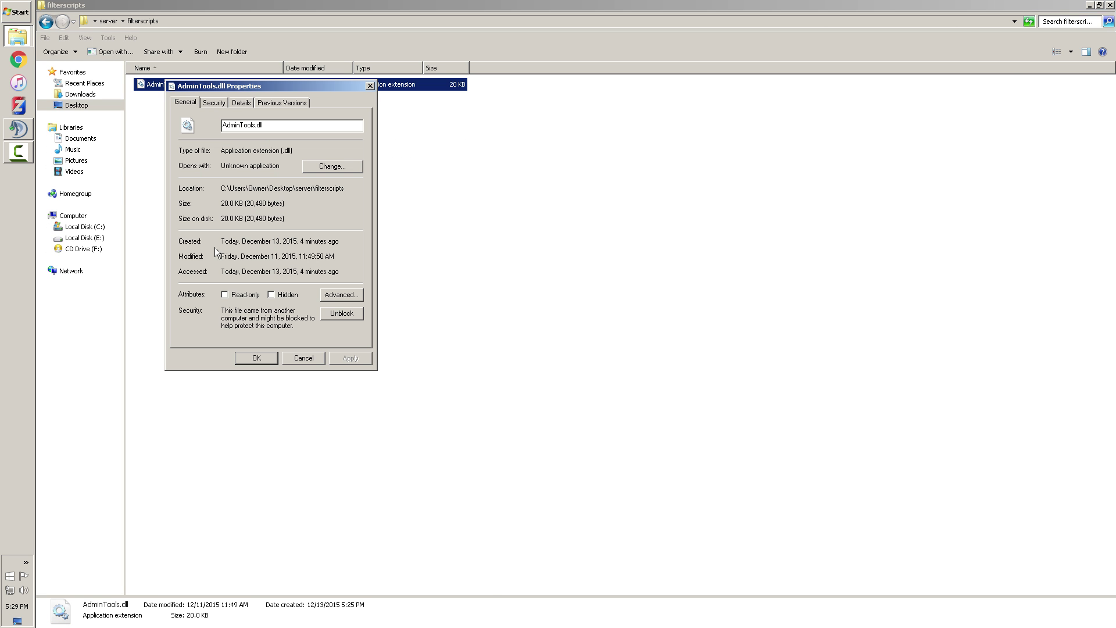
{"action": "left_click", "coordinate": [324, 316]}
{"action": "left_click", "coordinate": [259, 358]}
{"action": "left_click", "coordinate": [108, 21]}
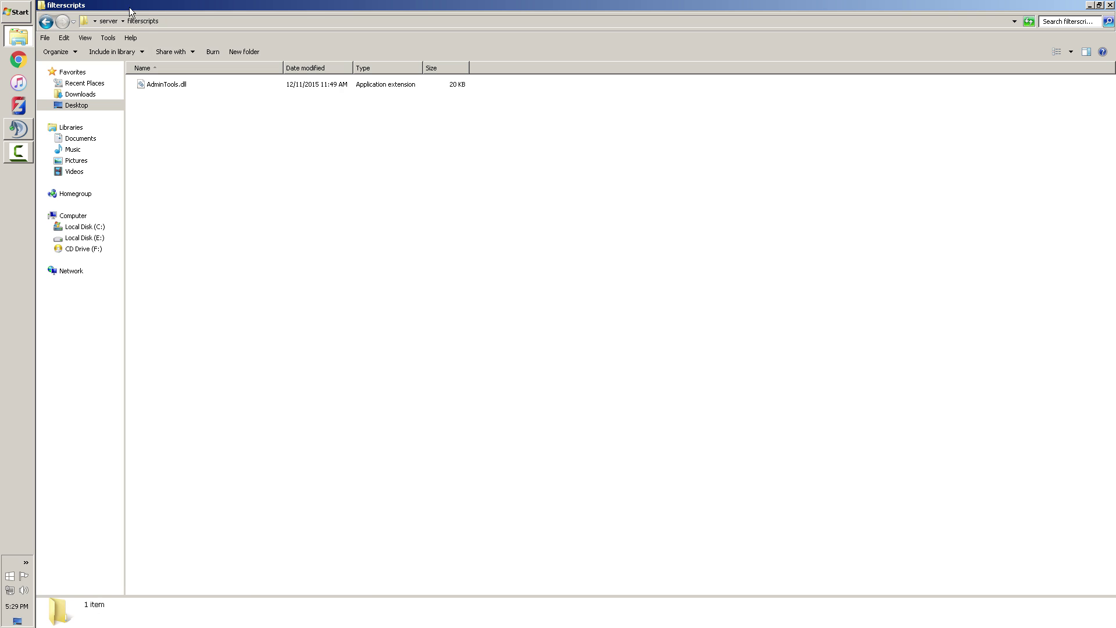
Launch GTAServer.exe, confirm the console shows port 4499 and 16 players waiting, then close it
{"action": "double_click", "coordinate": [175, 147]}
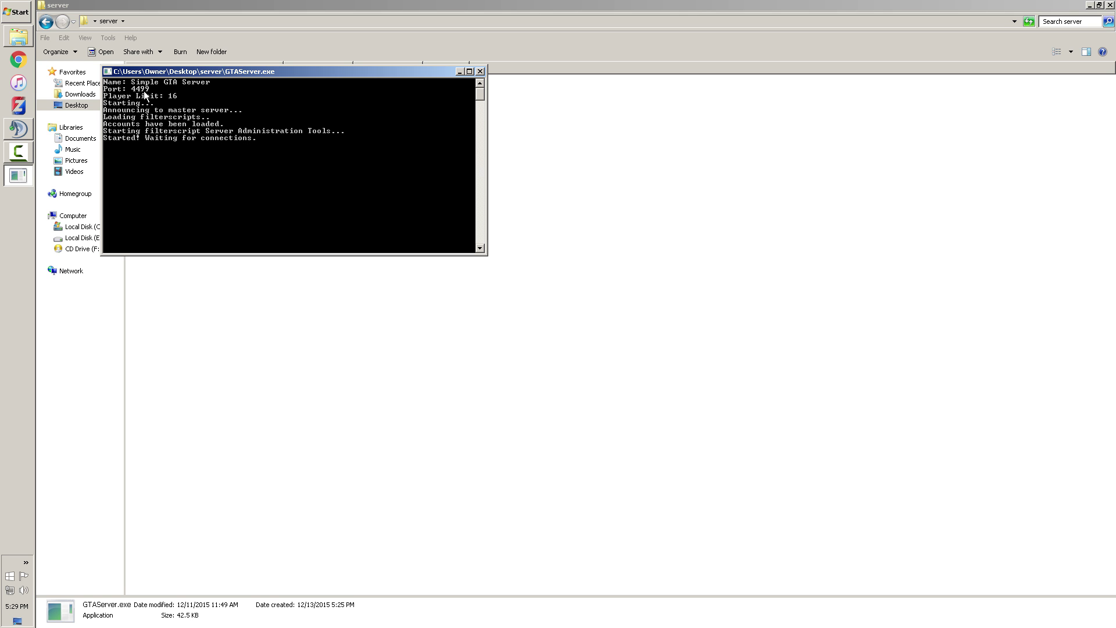
{"action": "left_click_drag", "start_coordinate": [181, 71], "coordinate": [528, 127]}
{"action": "left_click", "coordinate": [169, 186]}
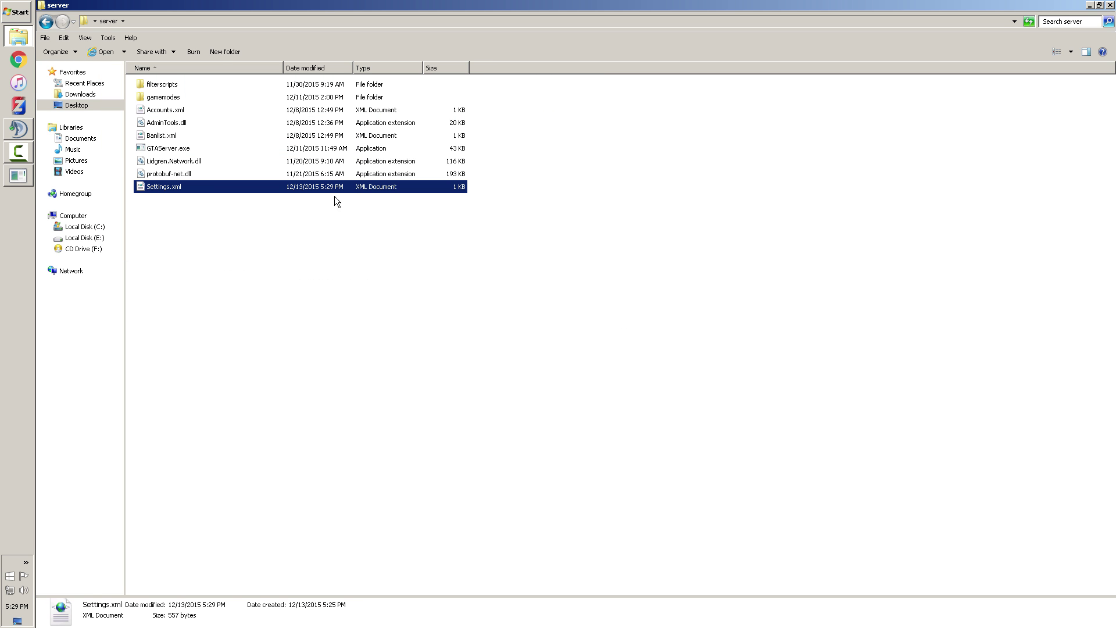
{"action": "left_click", "coordinate": [20, 180]}
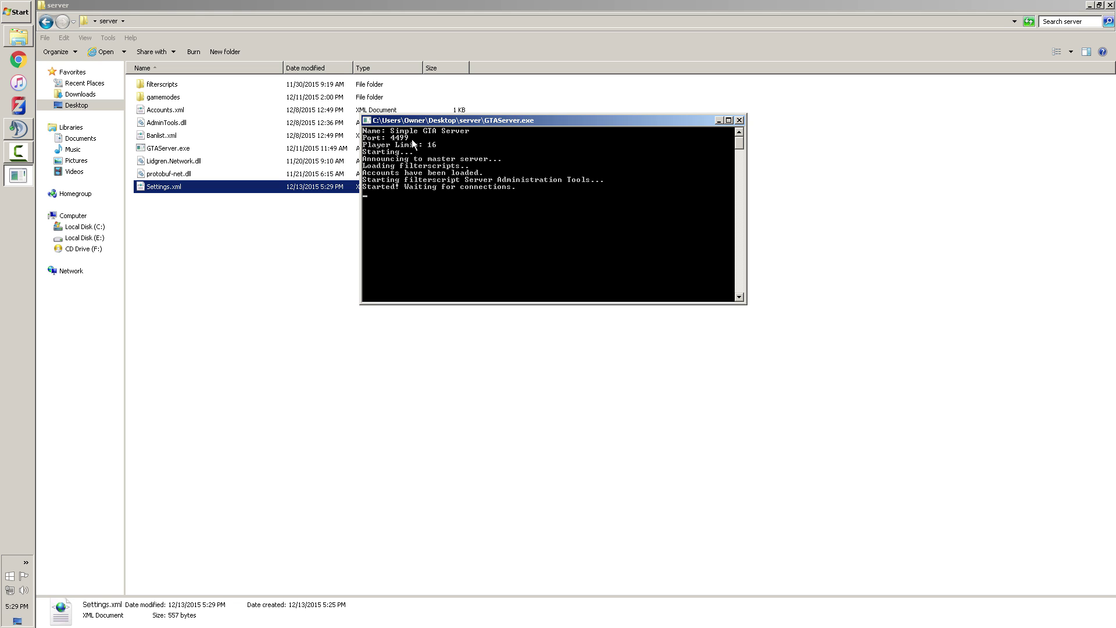
{"action": "left_click", "coordinate": [739, 120]}
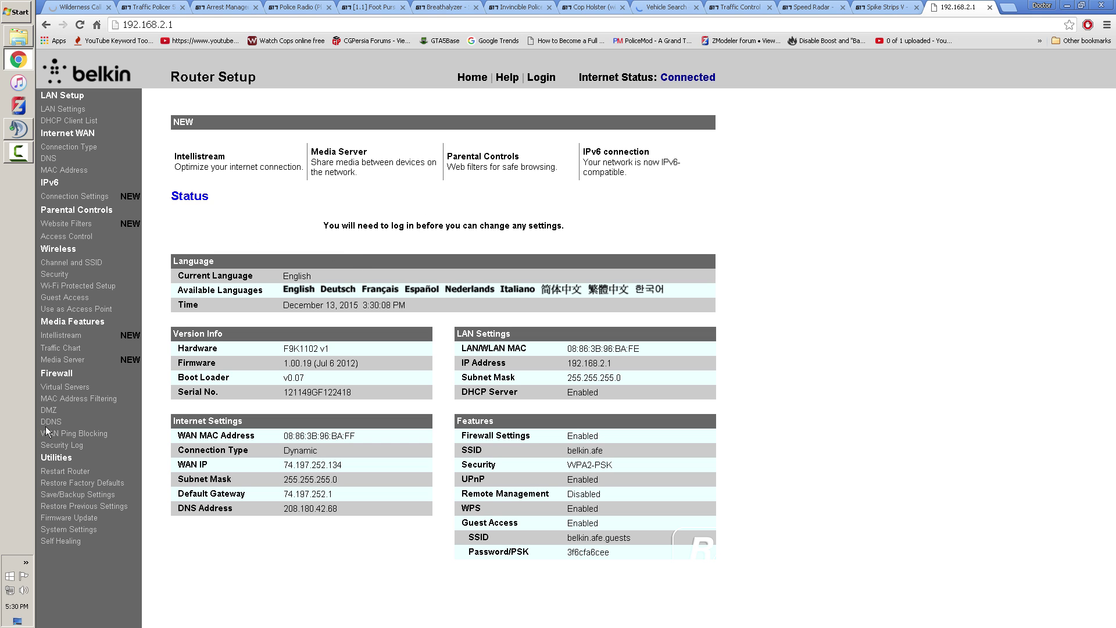
Go to Firewall > Virtual Servers on the Belkin page and submit the router password
{"action": "left_click", "coordinate": [57, 386]}
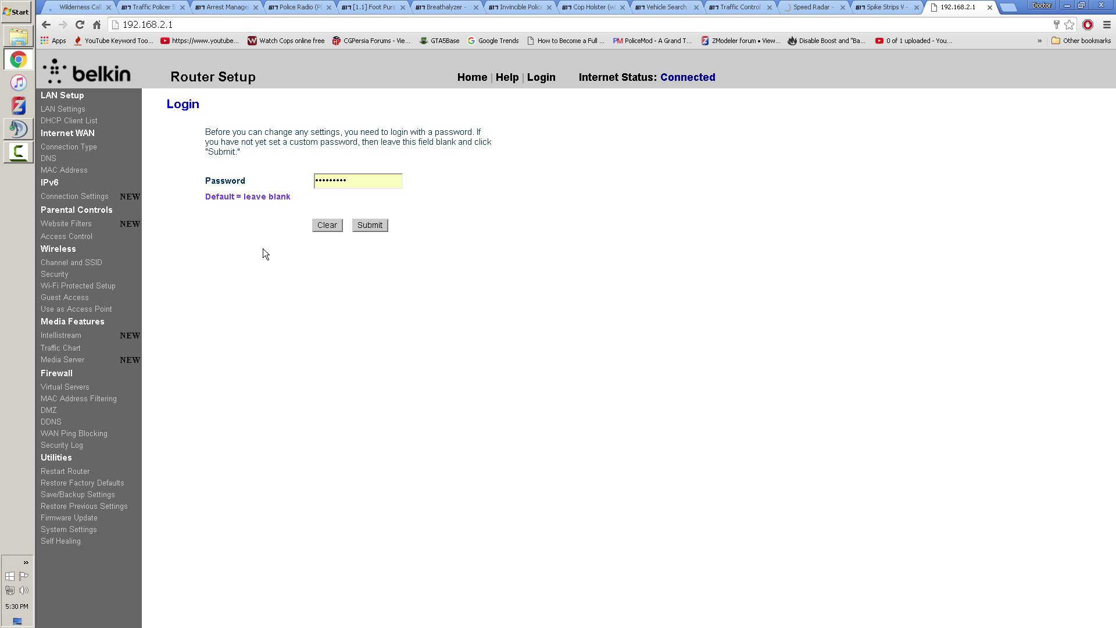
{"action": "left_click", "coordinate": [366, 224]}
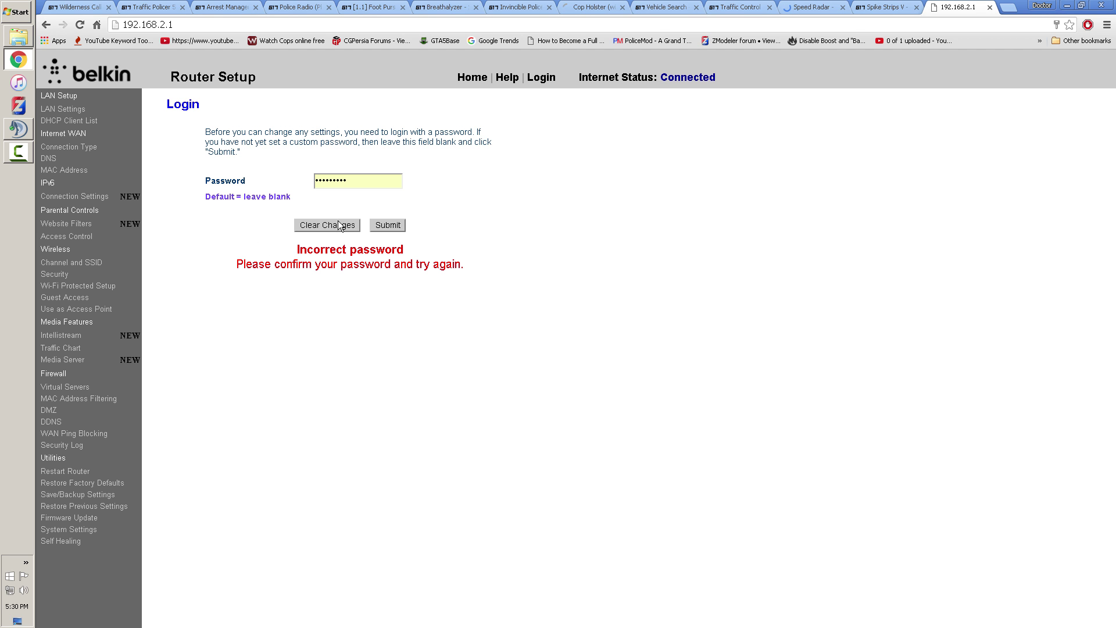
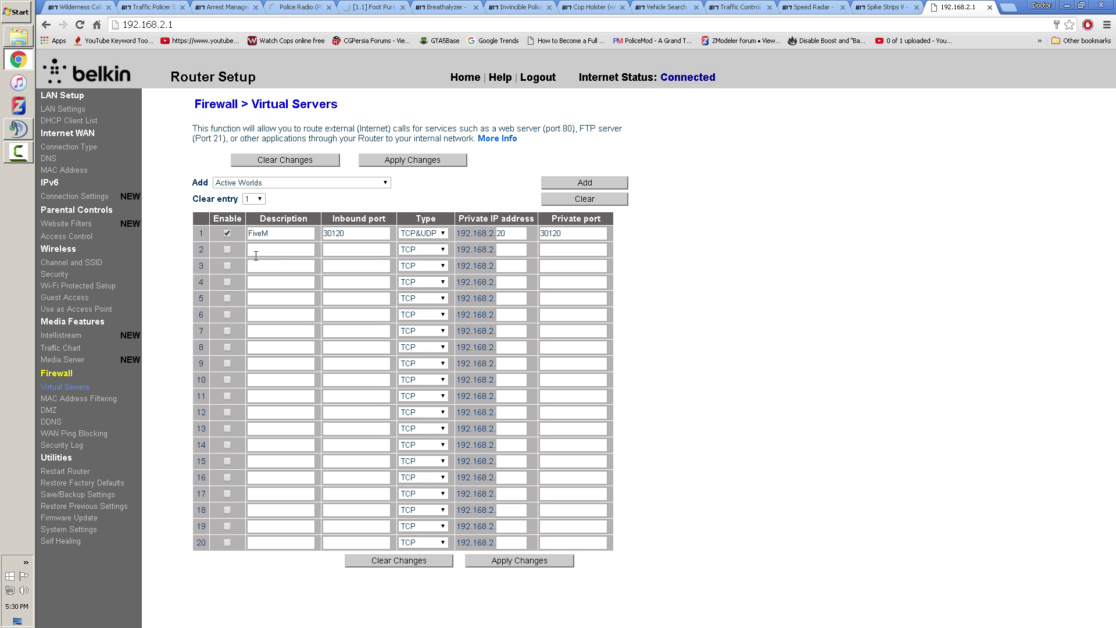
Review the port 30120 rule's FiveM description and inbound port, keeping TCP&UDP as protocol
{"action": "double_click", "coordinate": [271, 232]}
{"action": "left_click", "coordinate": [348, 236]}
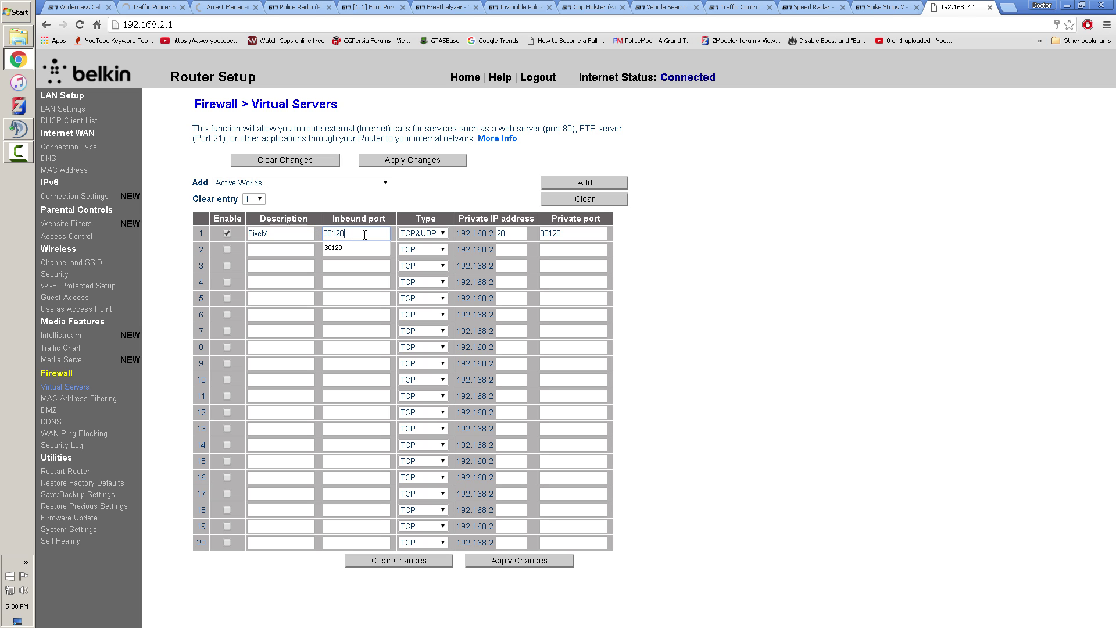
{"action": "left_click", "coordinate": [414, 187]}
{"action": "double_click", "coordinate": [301, 232]}
{"action": "key", "text": "Tab"}
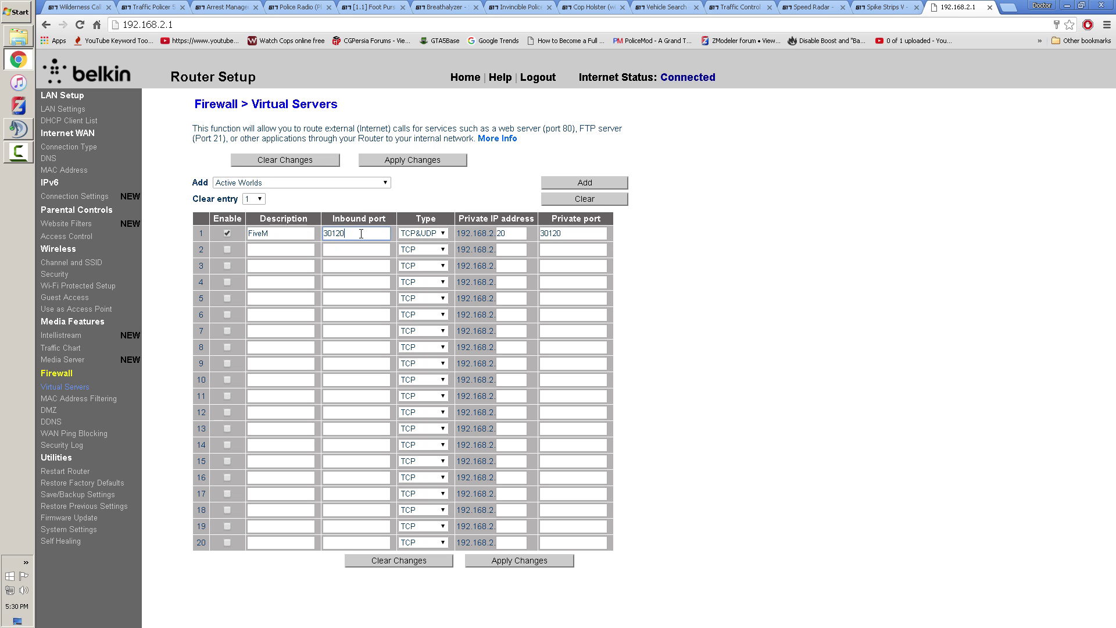
{"action": "left_click", "coordinate": [423, 234]}
{"action": "left_click", "coordinate": [430, 233]}
Check the rule's private port 30120 and the private IP address 192.168.2.20
{"action": "left_click_drag", "start_coordinate": [456, 219], "coordinate": [533, 219]}
{"action": "left_click", "coordinate": [568, 233]}
{"action": "double_click", "coordinate": [354, 235]}
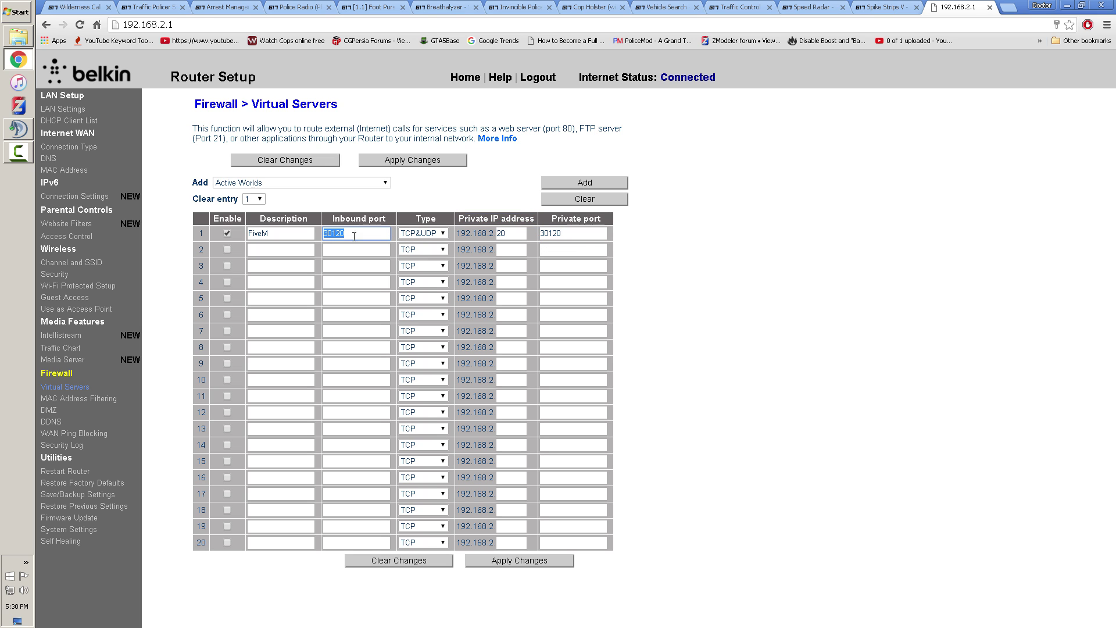
{"action": "left_click", "coordinate": [567, 233]}
{"action": "double_click", "coordinate": [506, 234]}
{"action": "left_click_drag", "start_coordinate": [456, 233], "coordinate": [495, 232]}
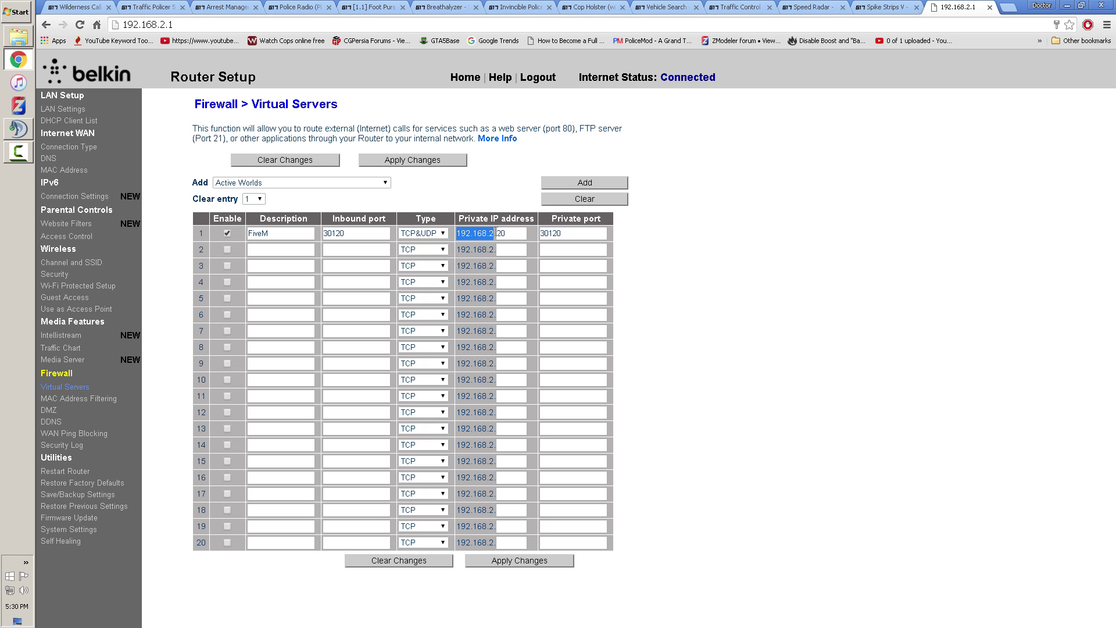
{"action": "double_click", "coordinate": [502, 233]}
Run ipconfig in Command Prompt to confirm the PC's IPv4 address is 192.168.2.20
{"action": "left_click", "coordinate": [10, 13]}
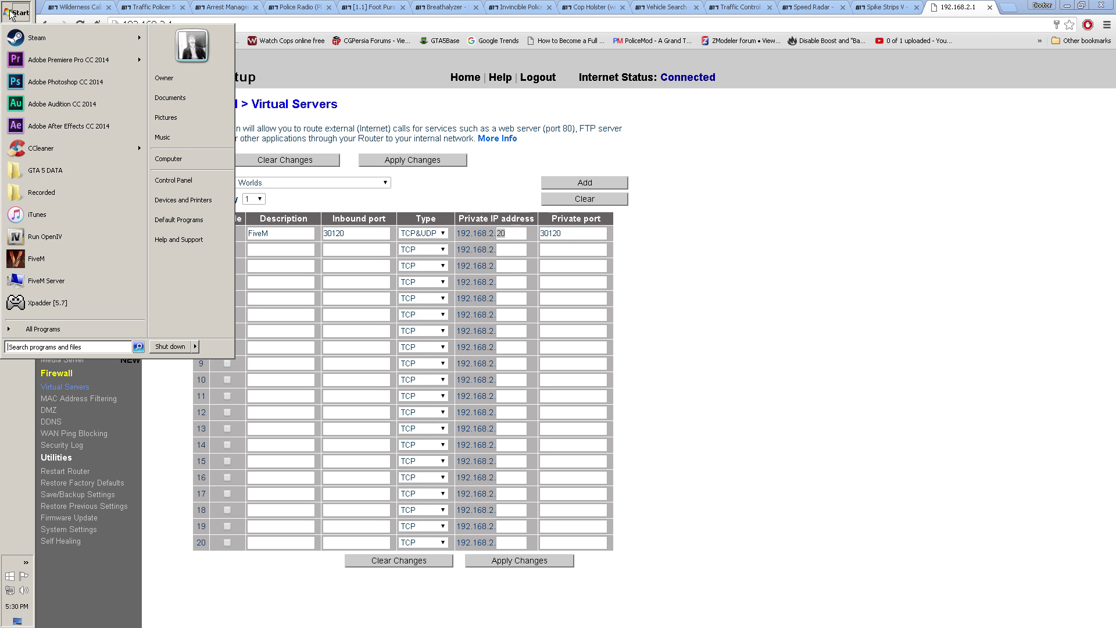
{"action": "type", "text": "cmd"}
{"action": "key", "text": "Return"}
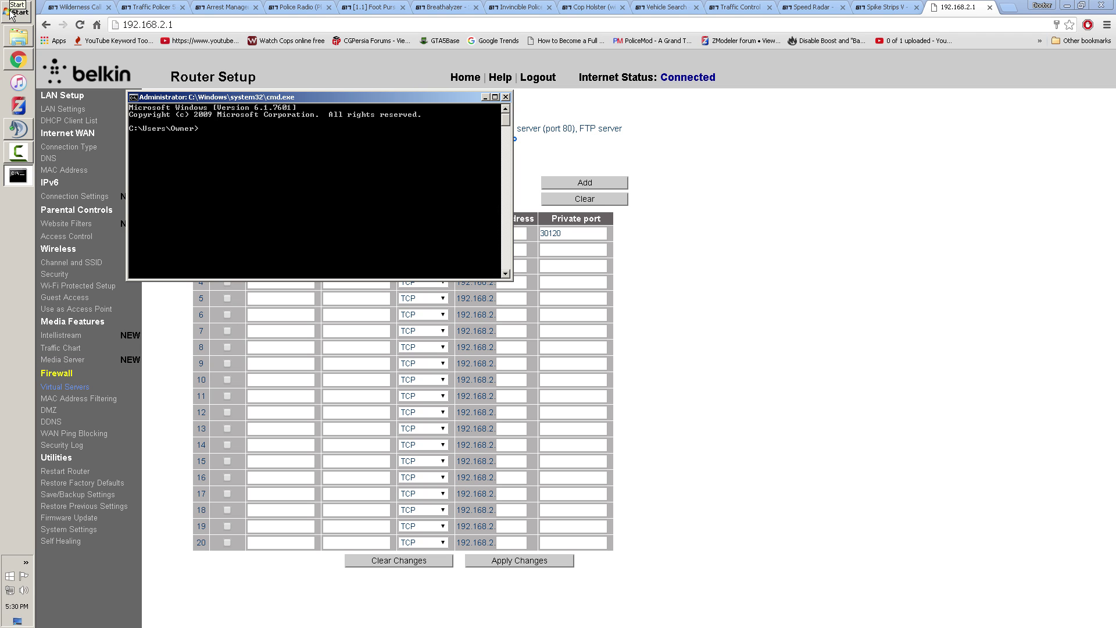
{"action": "type", "text": "ipconfig"}
{"action": "key", "text": "Return"}
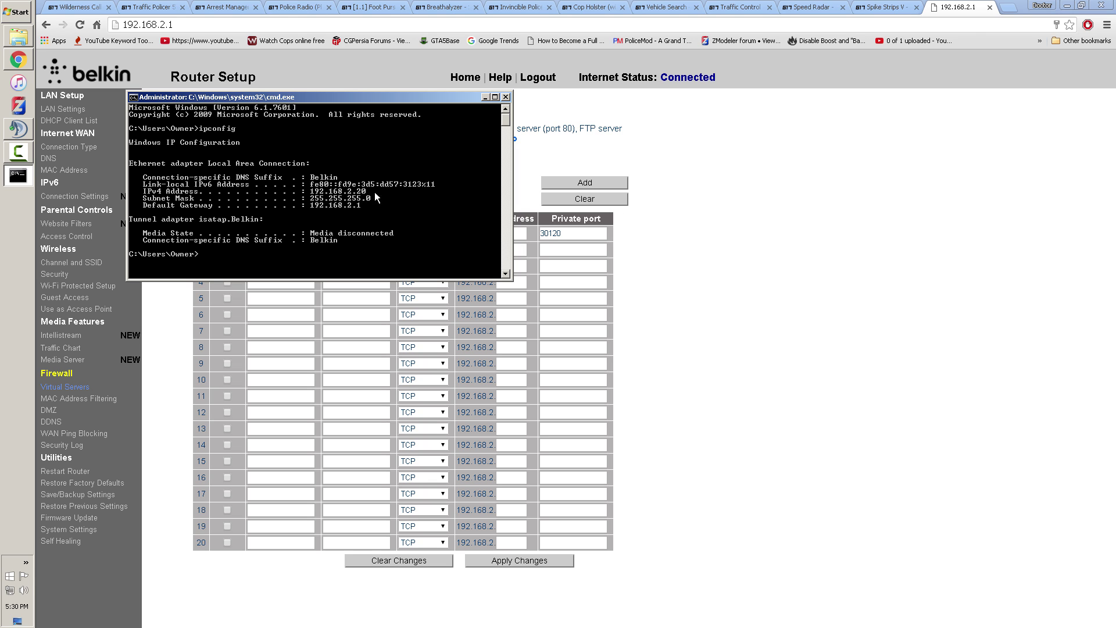
Keep the rule on TCP&UDP and replace its FiveM description with 'fuckoff'
{"action": "left_click", "coordinate": [505, 97]}
{"action": "left_click", "coordinate": [510, 232]}
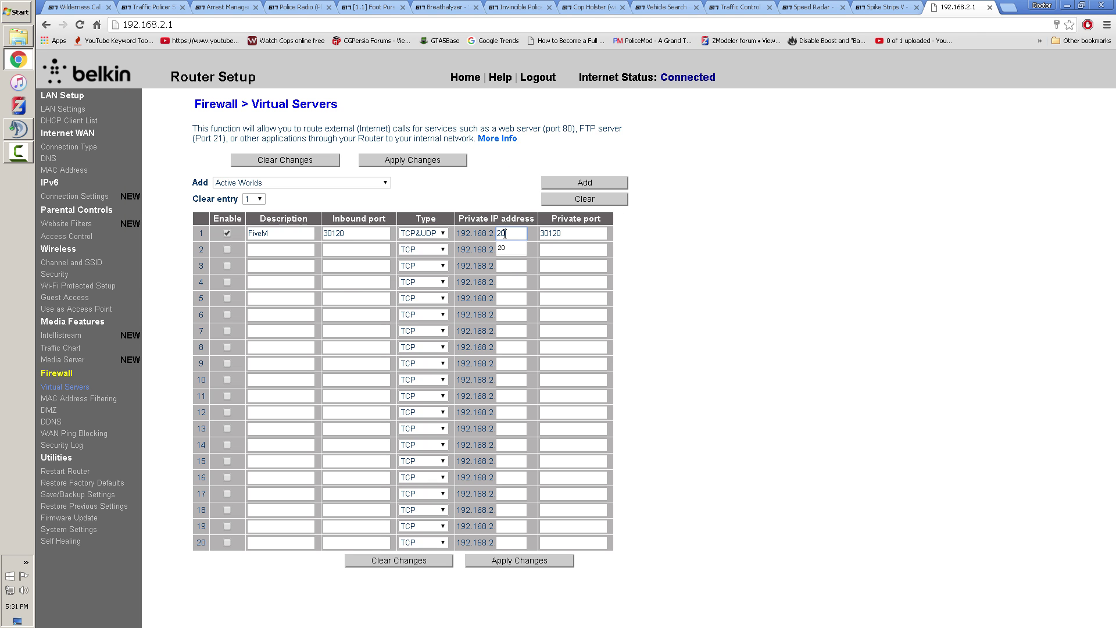
{"action": "left_click", "coordinate": [424, 233]}
{"action": "left_click", "coordinate": [427, 241]}
{"action": "double_click", "coordinate": [287, 234]}
{"action": "type", "text": "fuckoff"}
Close the router page and Chrome, then start GTAServer.exe with its console minimized
{"action": "left_click", "coordinate": [989, 7]}
{"action": "left_click", "coordinate": [1100, 5]}
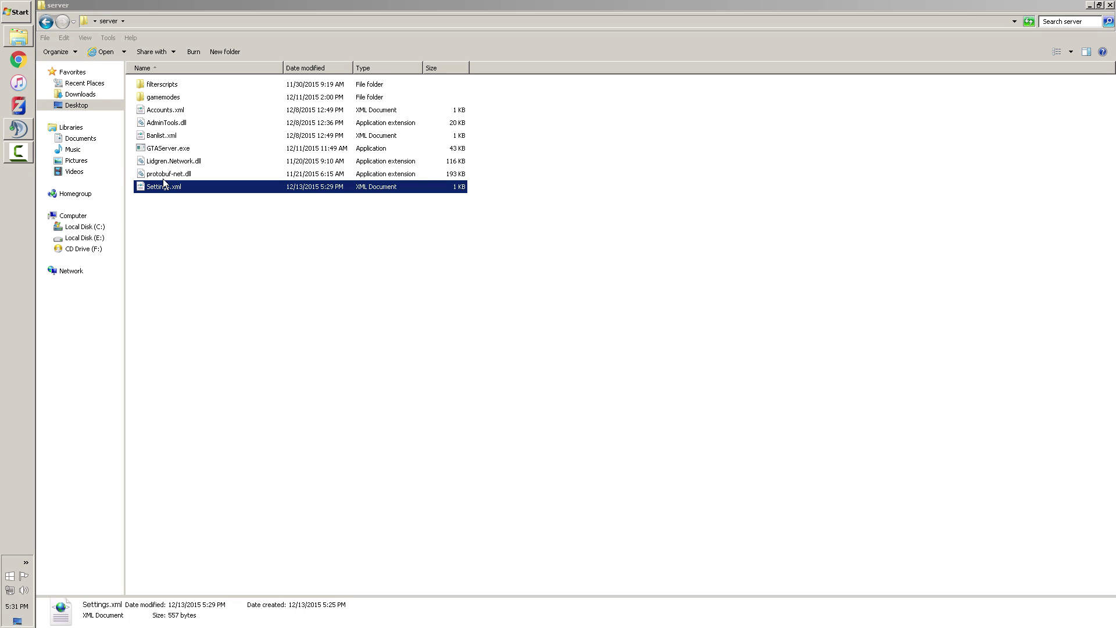
{"action": "double_click", "coordinate": [174, 148]}
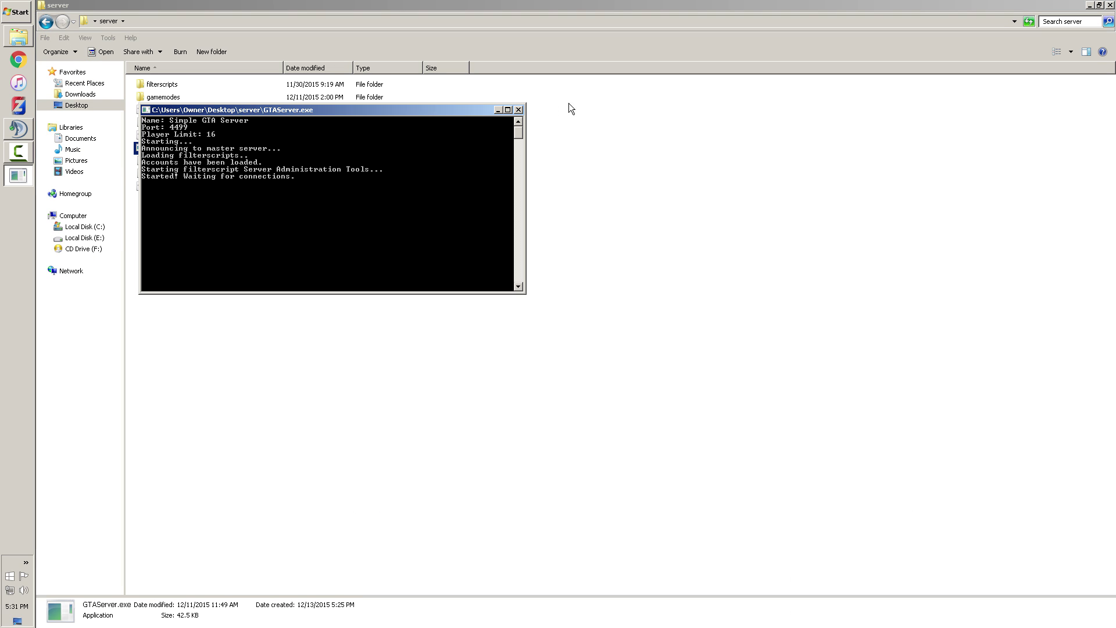
{"action": "left_click", "coordinate": [498, 111]}
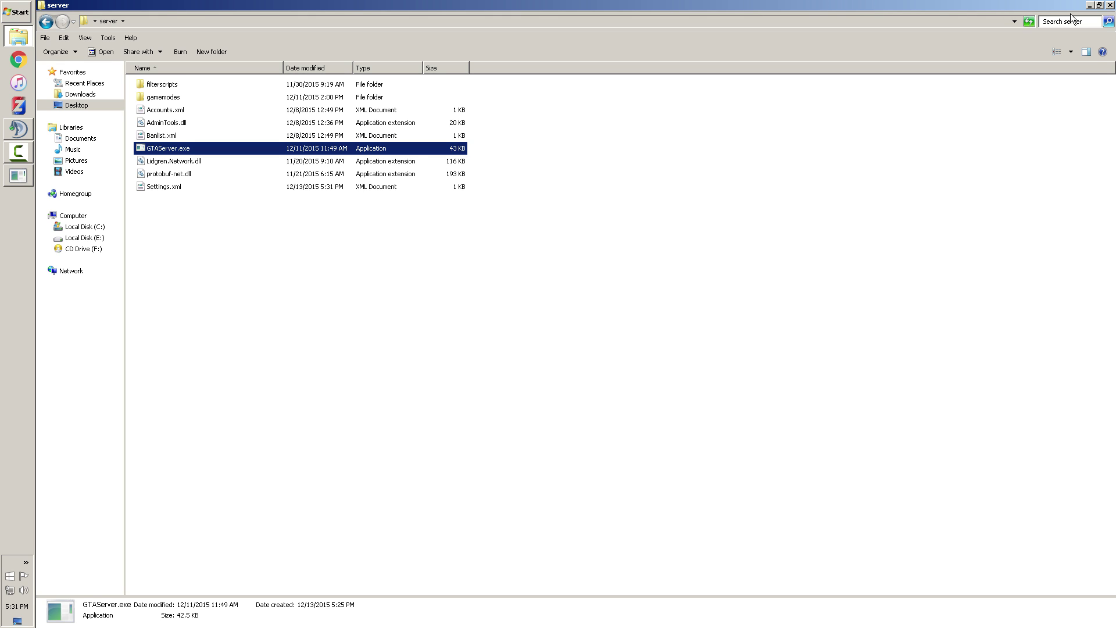
Close the server folder window, leaving the game server running on the desktop
{"action": "left_click", "coordinate": [1108, 6]}
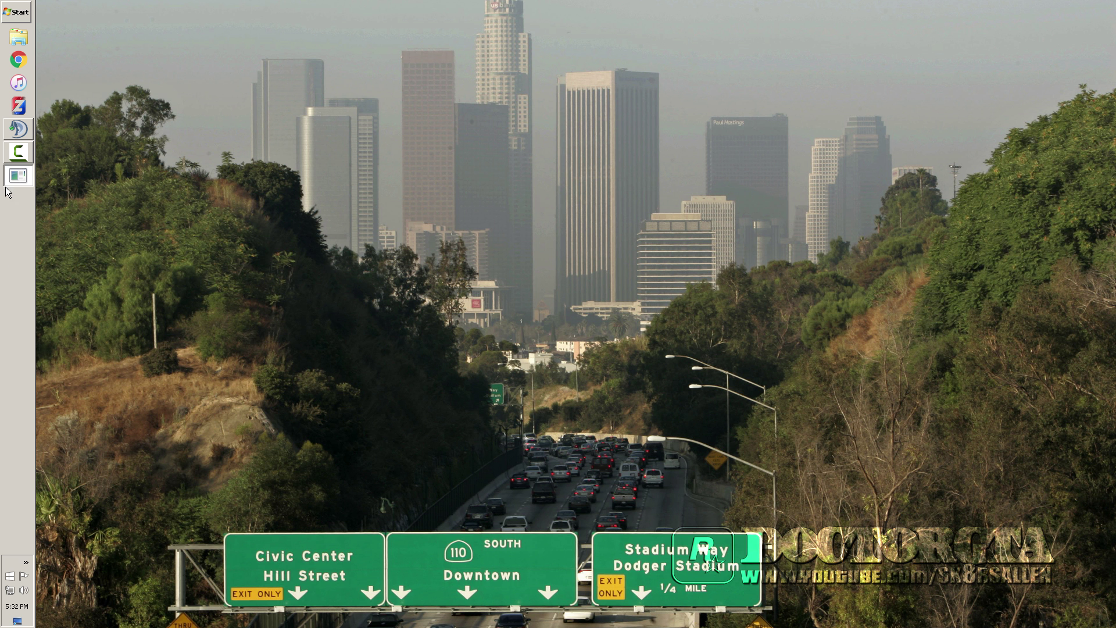
{"action": "left_click", "coordinate": [18, 152]}
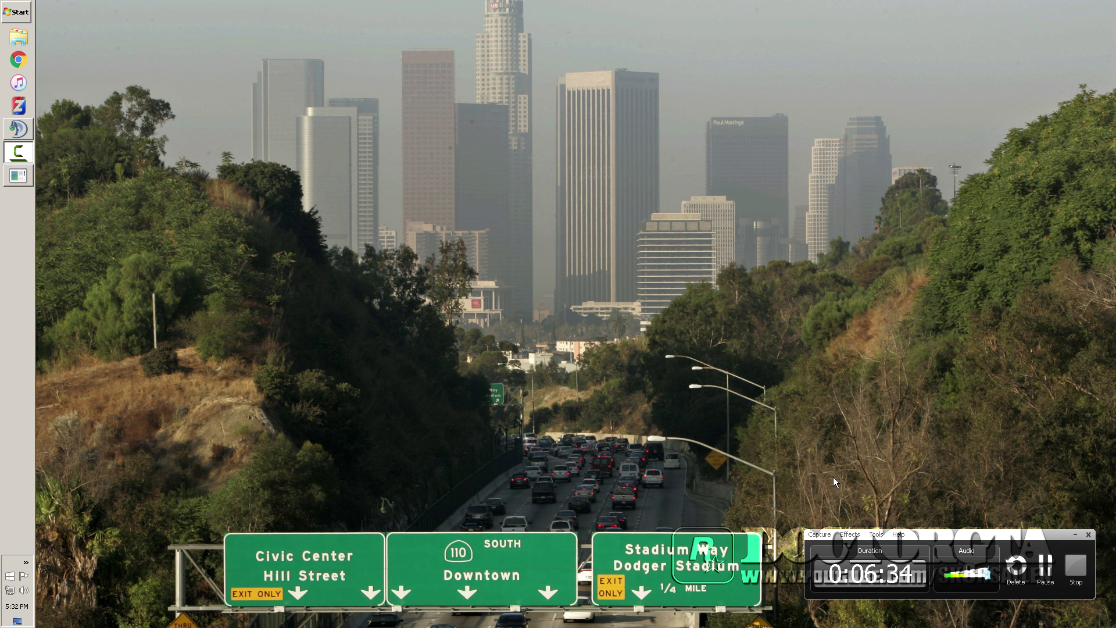